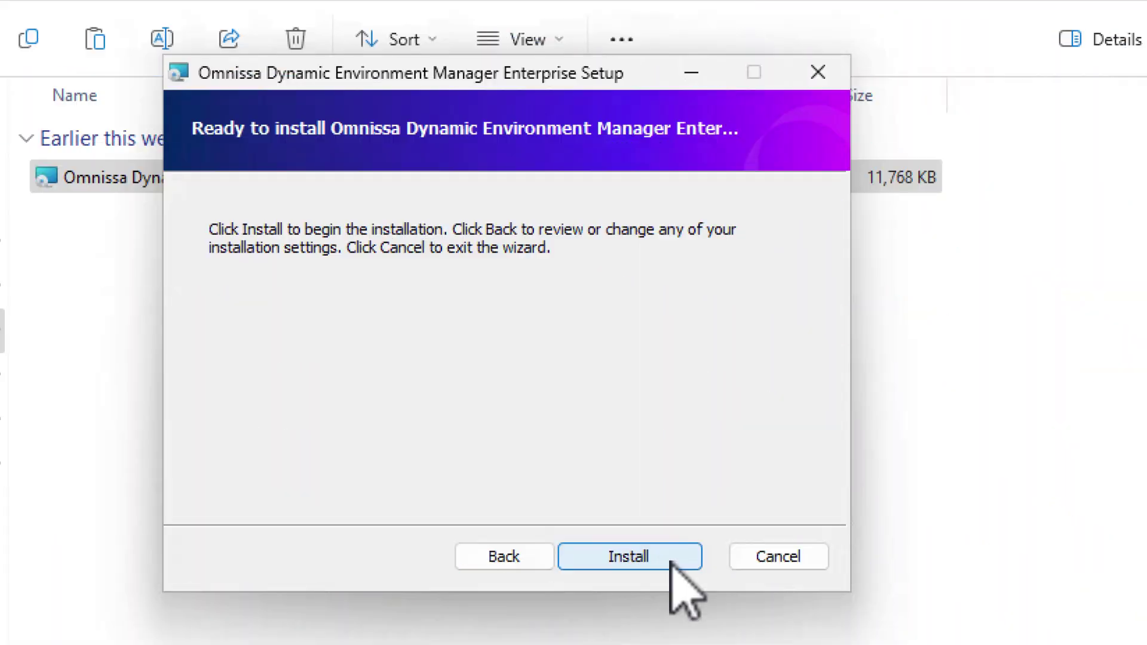
Start the DEM install, then open the Archives folder in the user's profile share and select Applications.
click(643, 560)
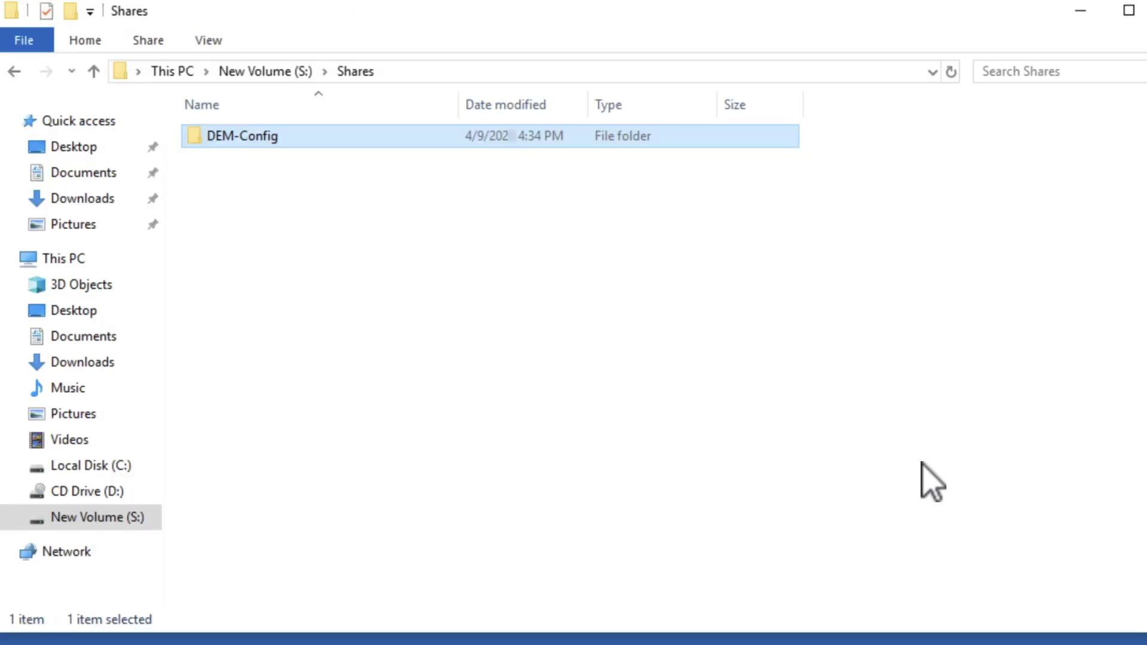
double_click(195, 141)
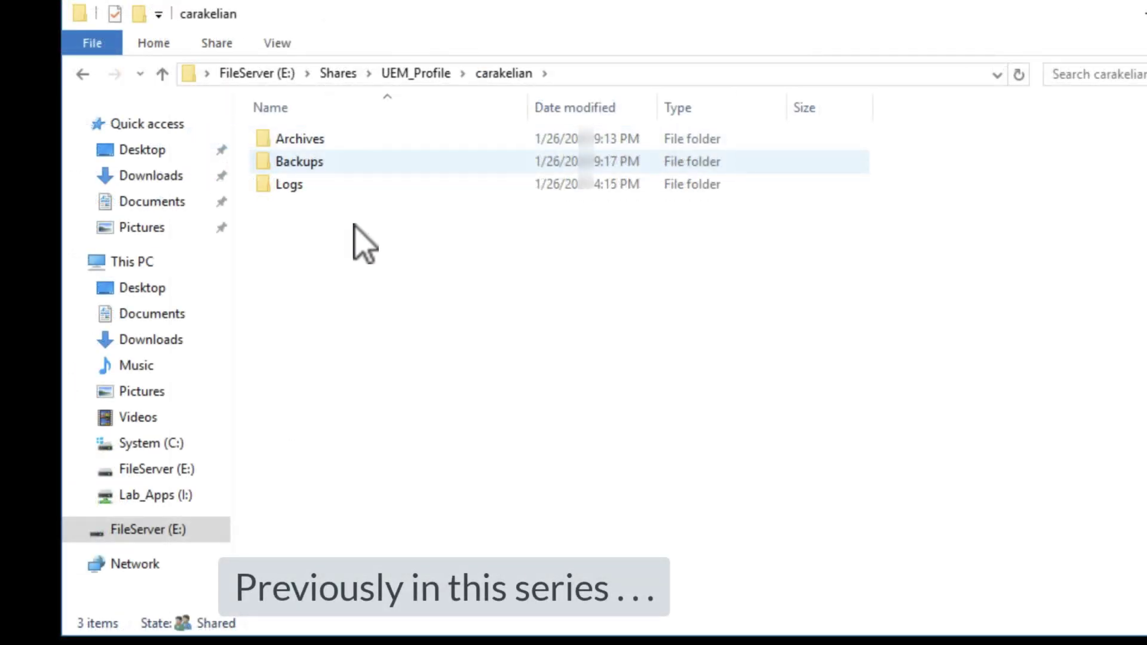
click(304, 137)
double_click(305, 139)
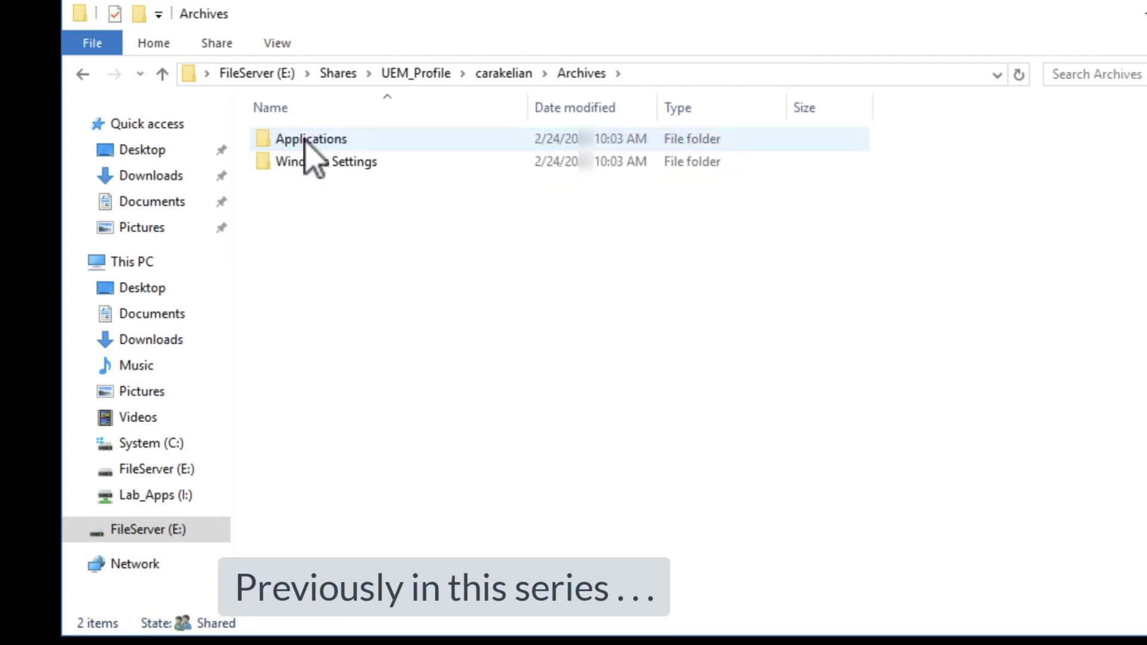
click(319, 142)
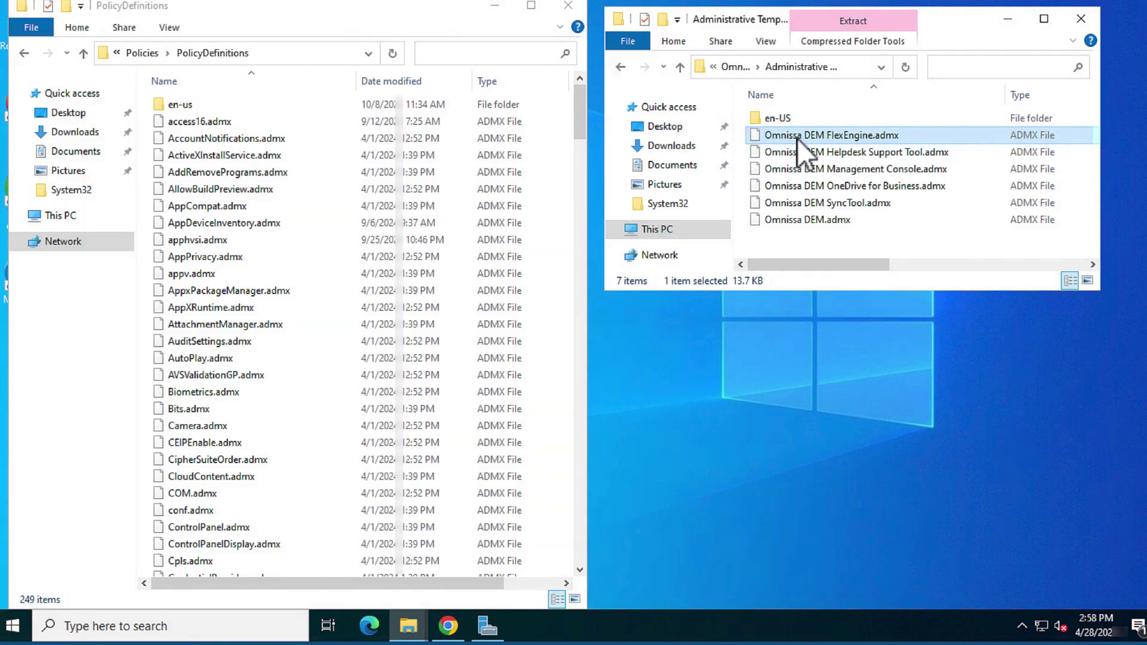
Copy the six Omnissa DEM .admx templates and paste them into PolicyDefinitions.
shift+click(803, 219)
right_click(803, 218)
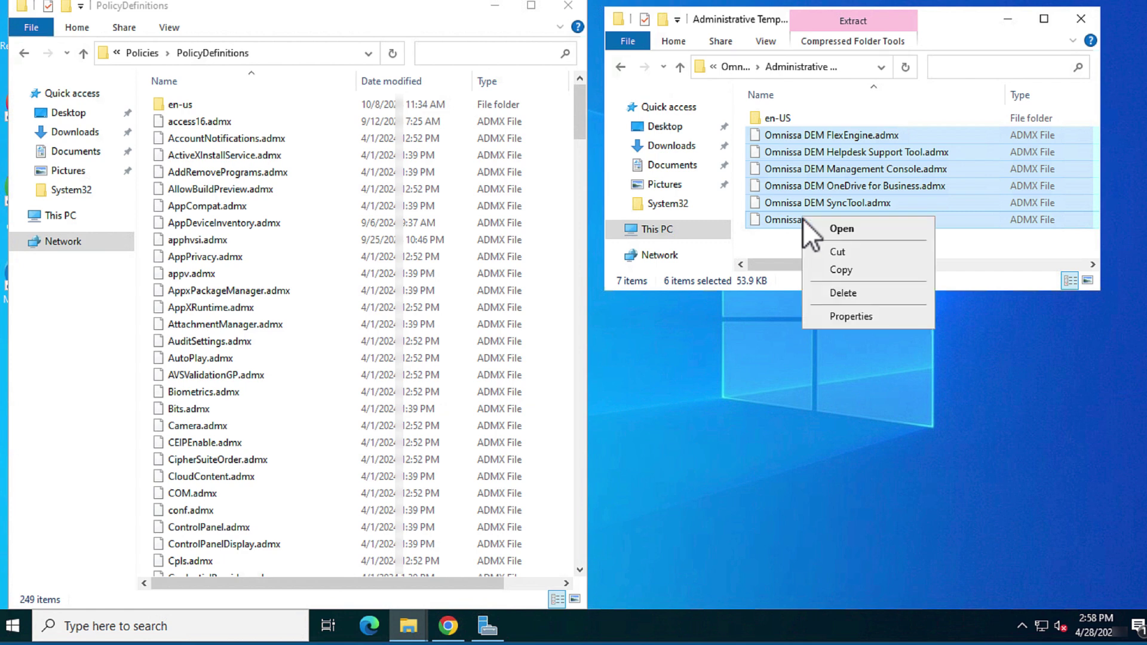
click(844, 272)
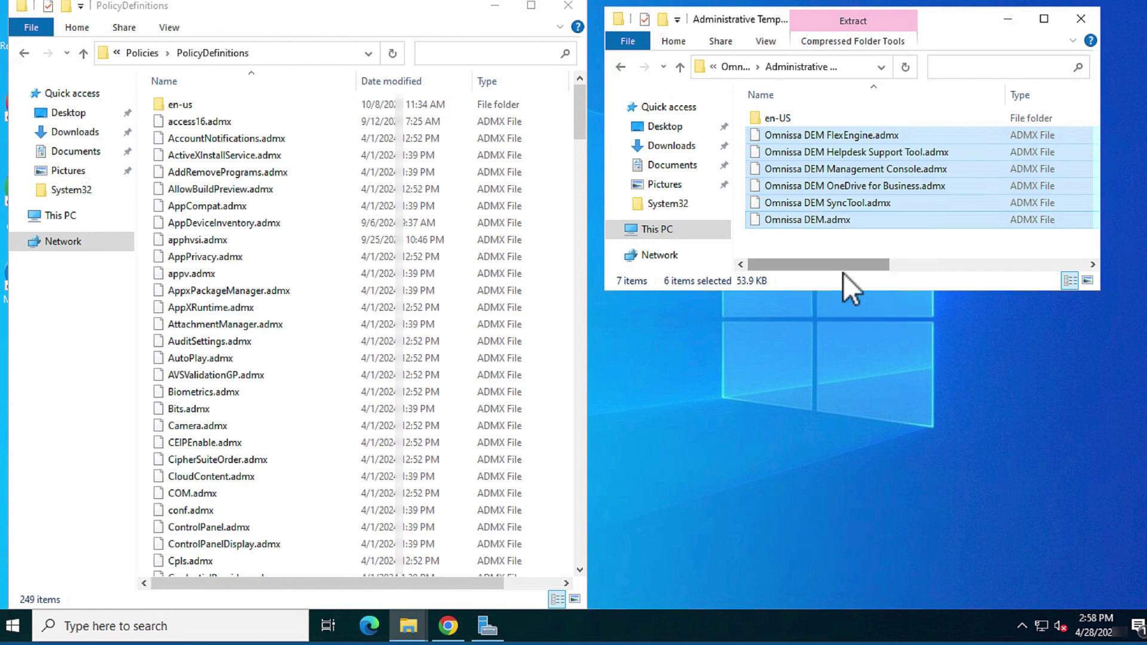
click(311, 358)
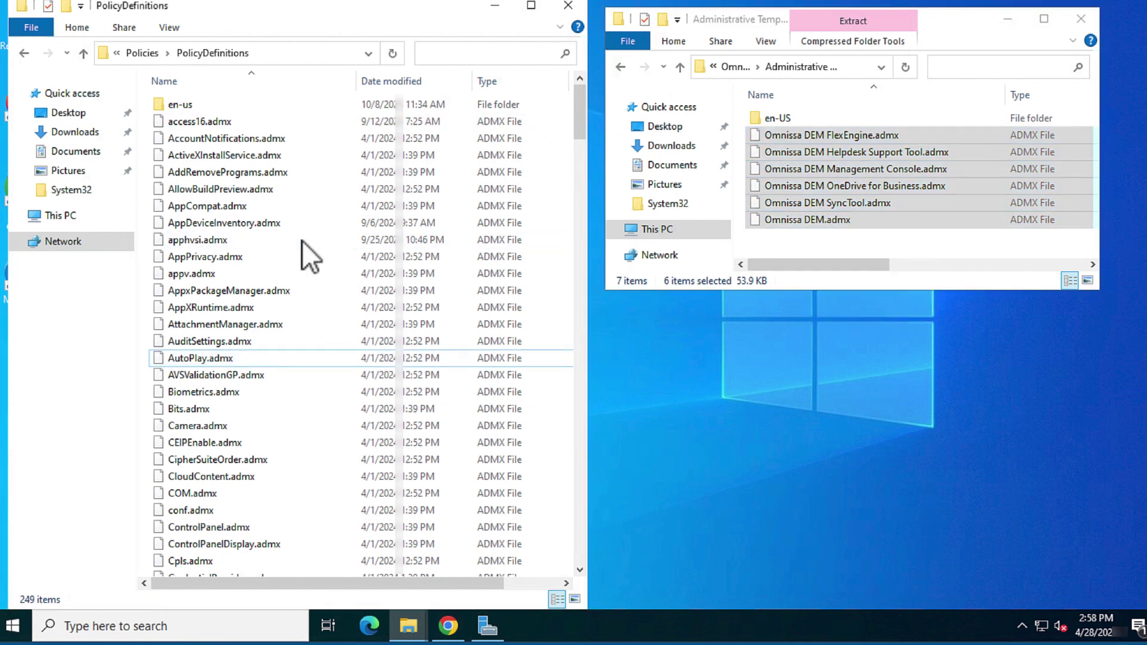
right_click(302, 241)
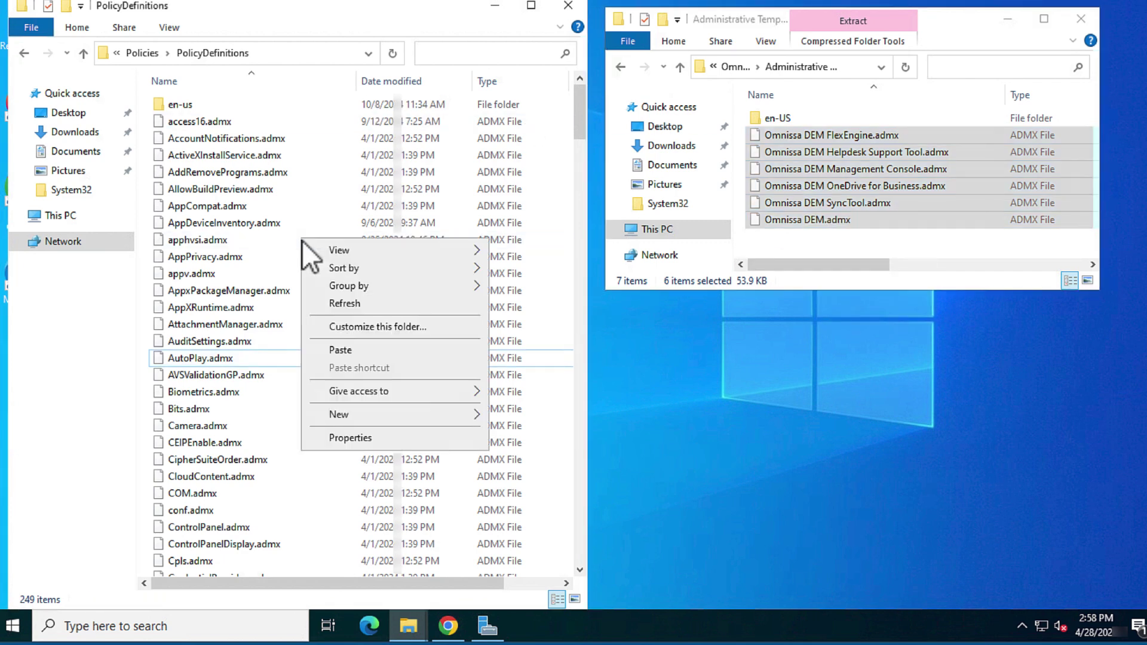
click(345, 353)
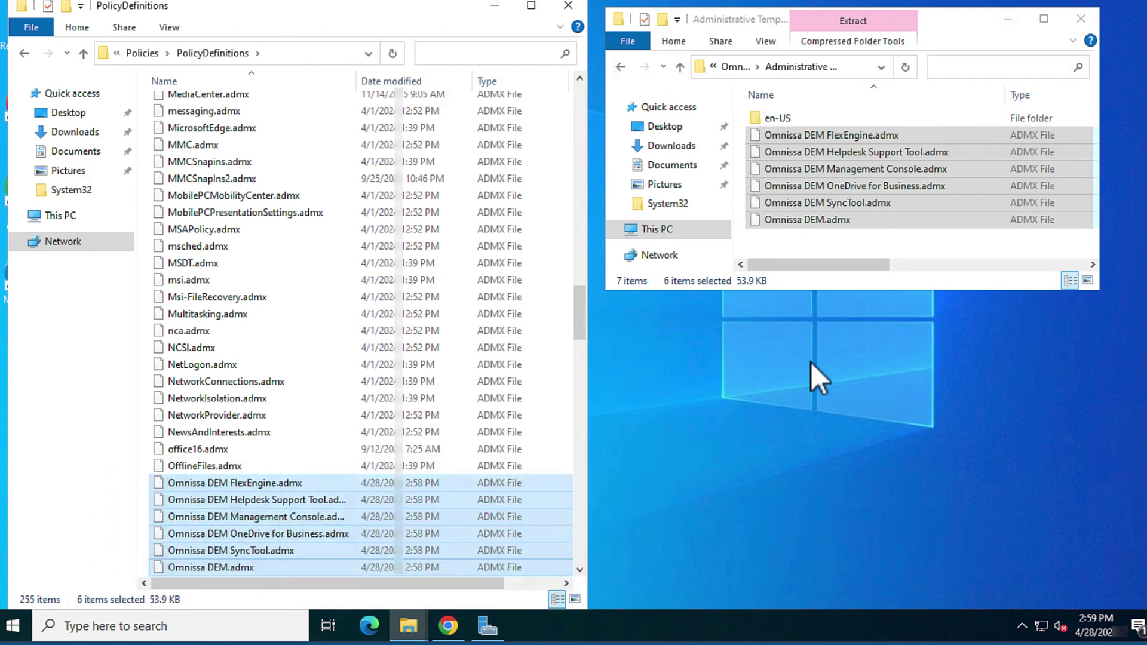
Copy the six .adml files from the templates' en-US folder into PolicyDefinitions\en-us.
double_click(773, 117)
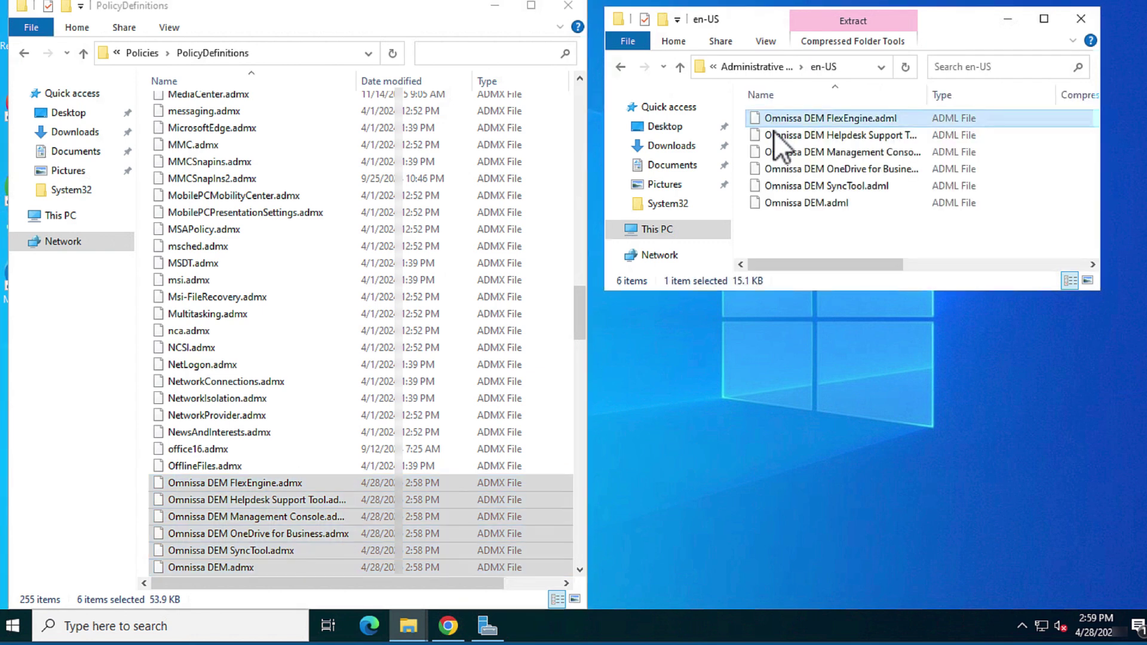
shift+click(787, 202)
right_click(787, 202)
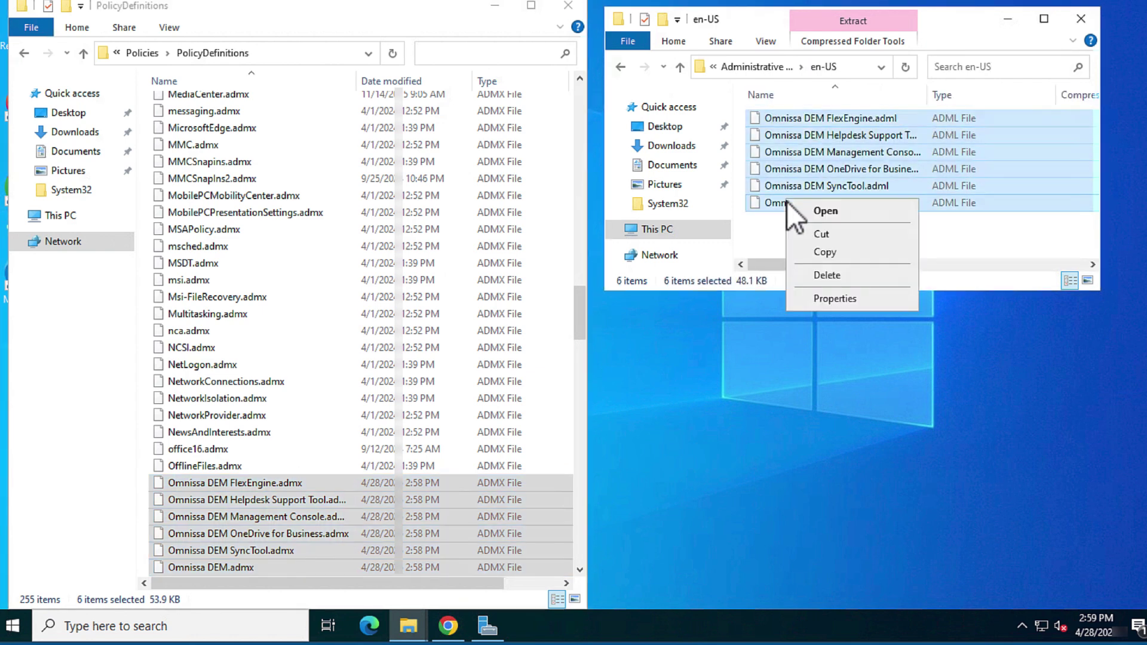
click(830, 254)
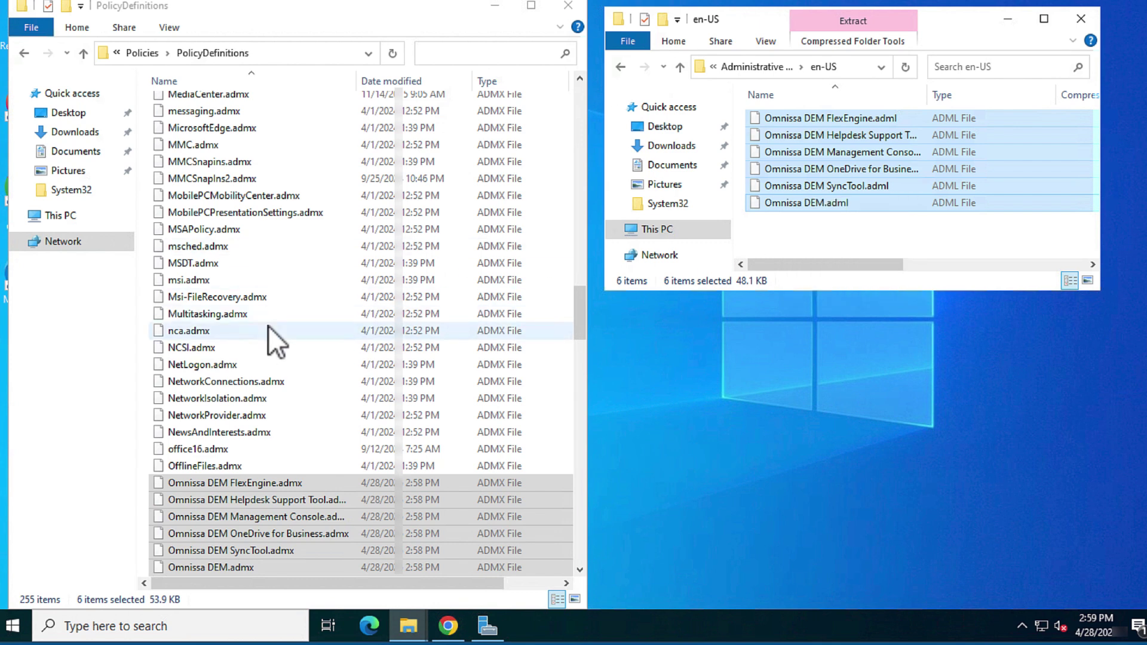
scroll(267, 326, up, 20)
double_click(190, 106)
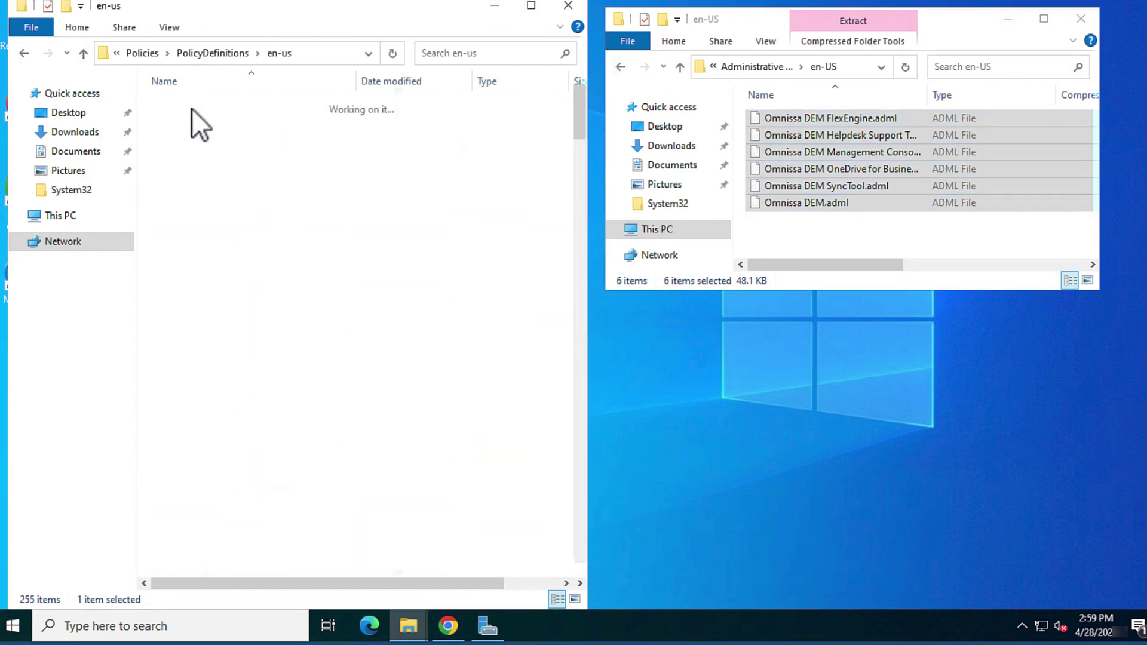
right_click(278, 325)
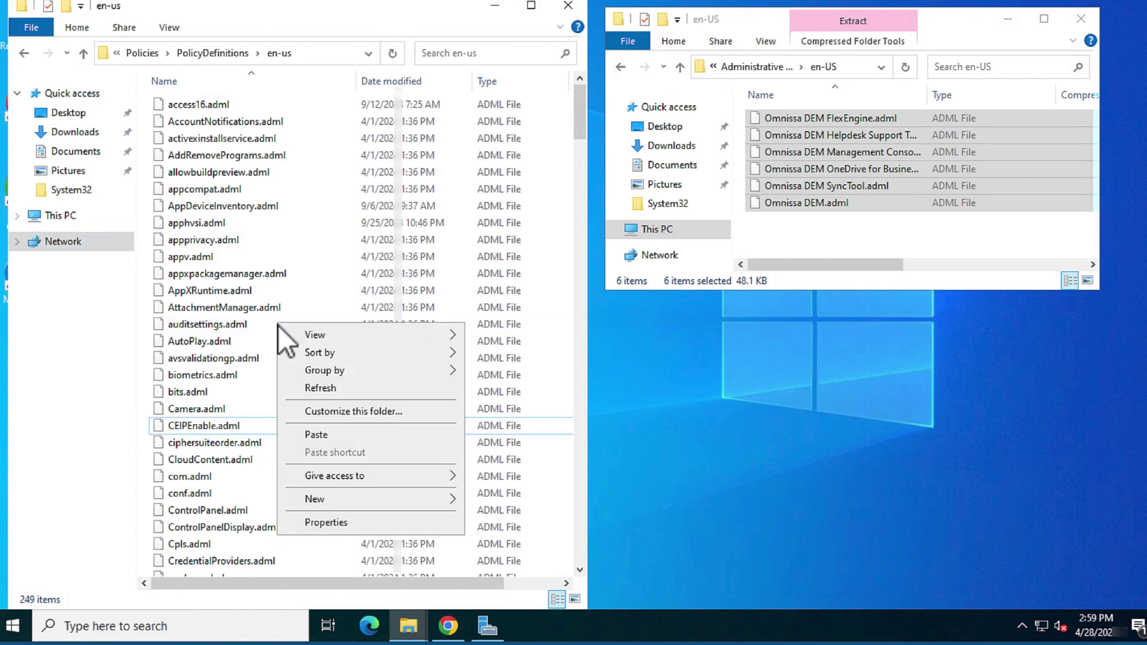
click(319, 435)
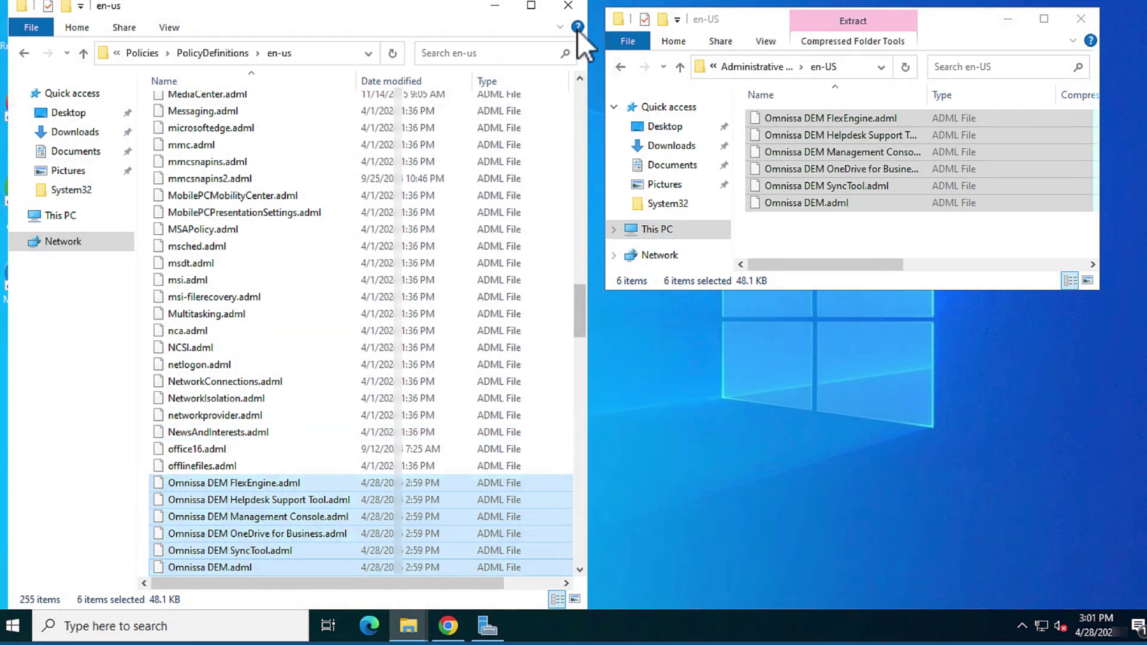
Close the File Explorer windows and launch Group Policy Management via Start search 'group'.
click(568, 7)
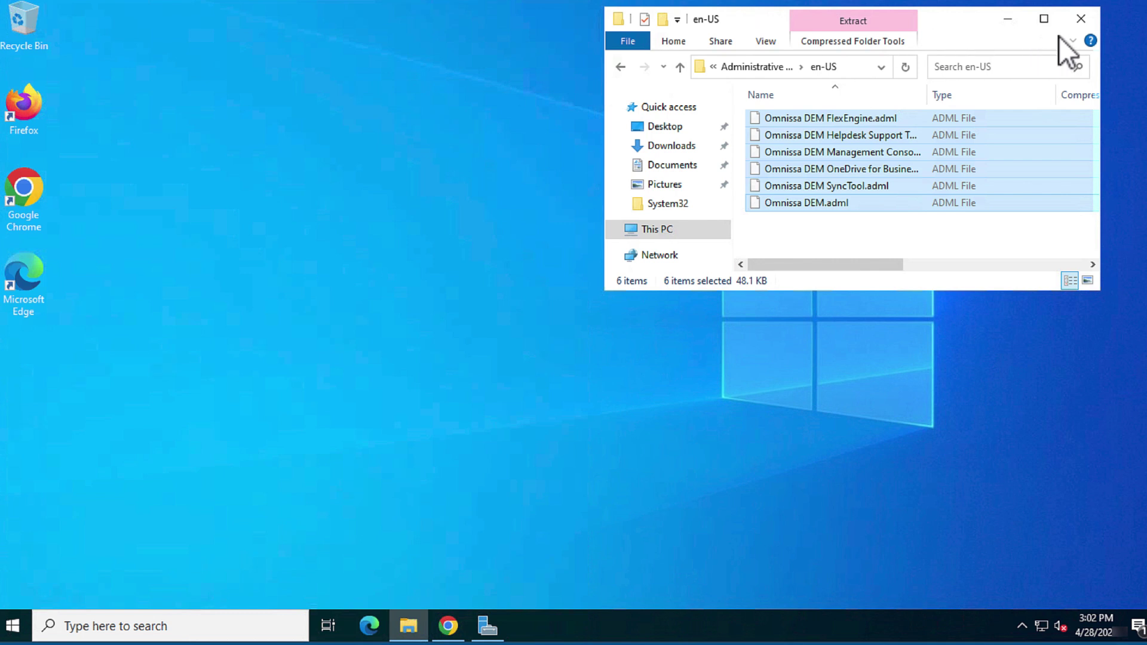
click(1081, 19)
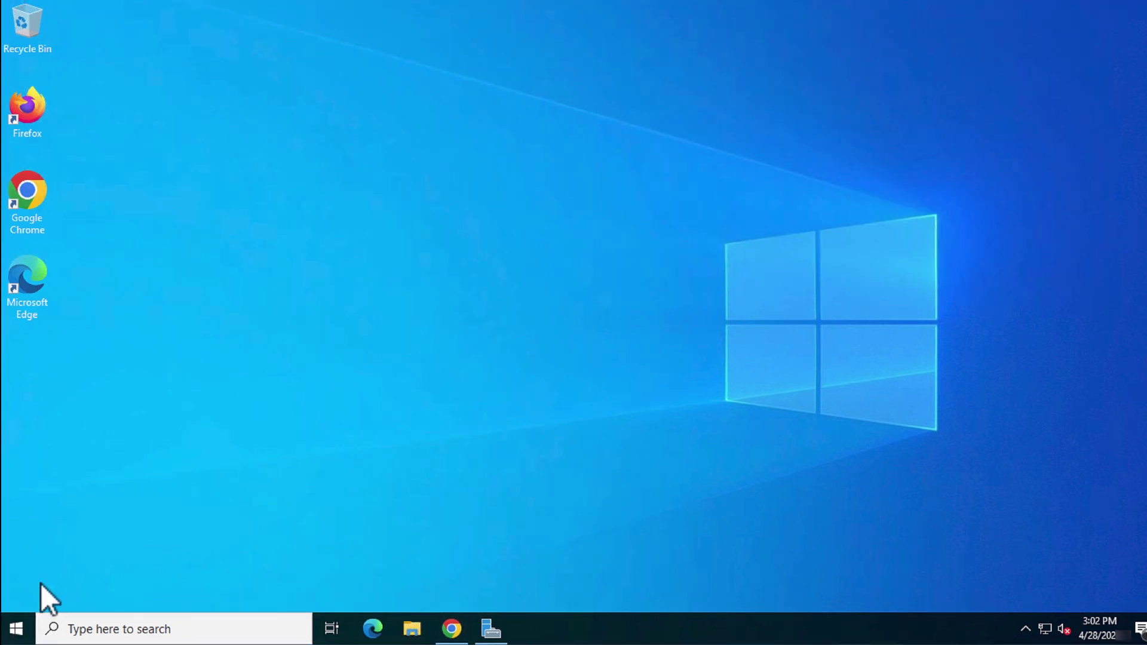
click(25, 631)
text(group)
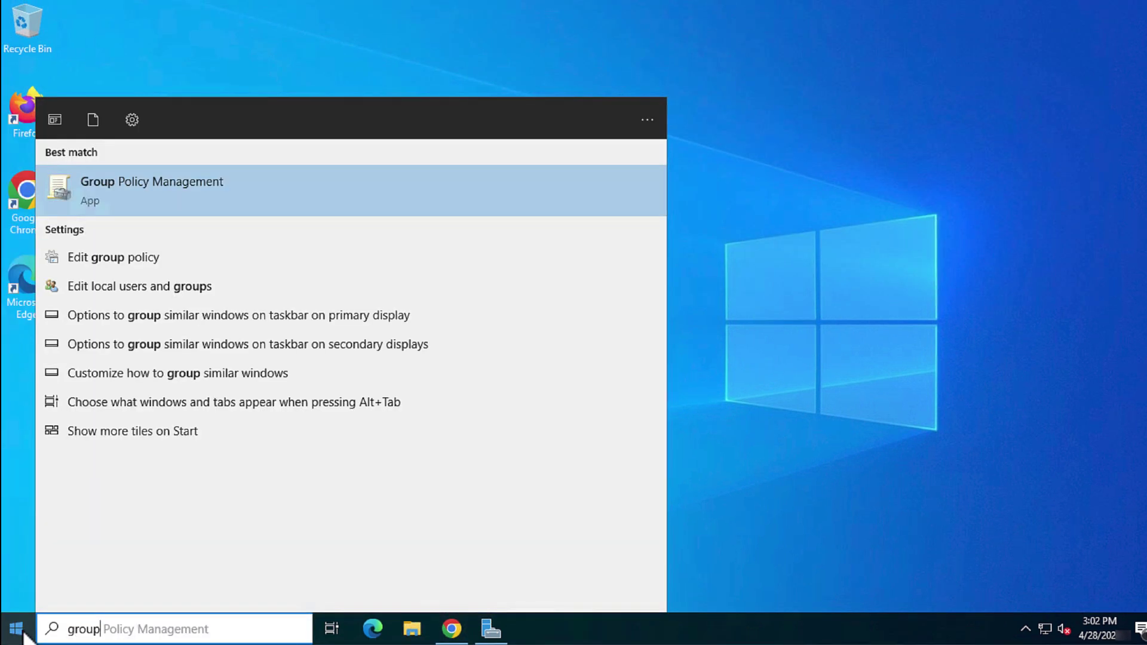
click(141, 190)
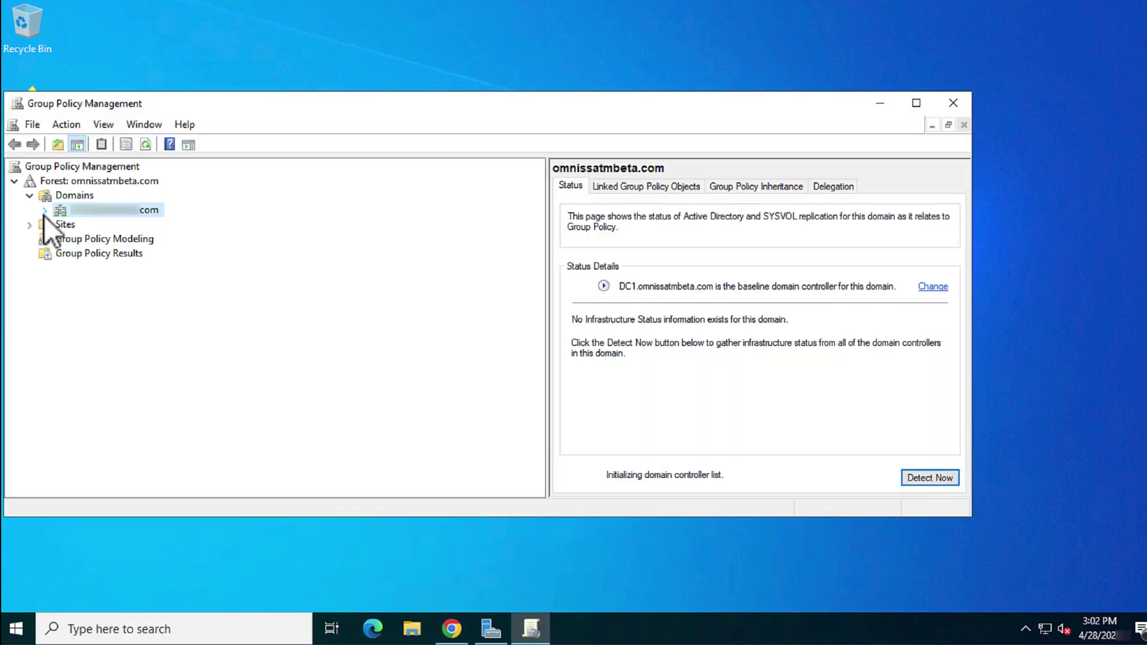
Create a new GPO named DEM_GPO linked to the End User Computers OU.
click(44, 216)
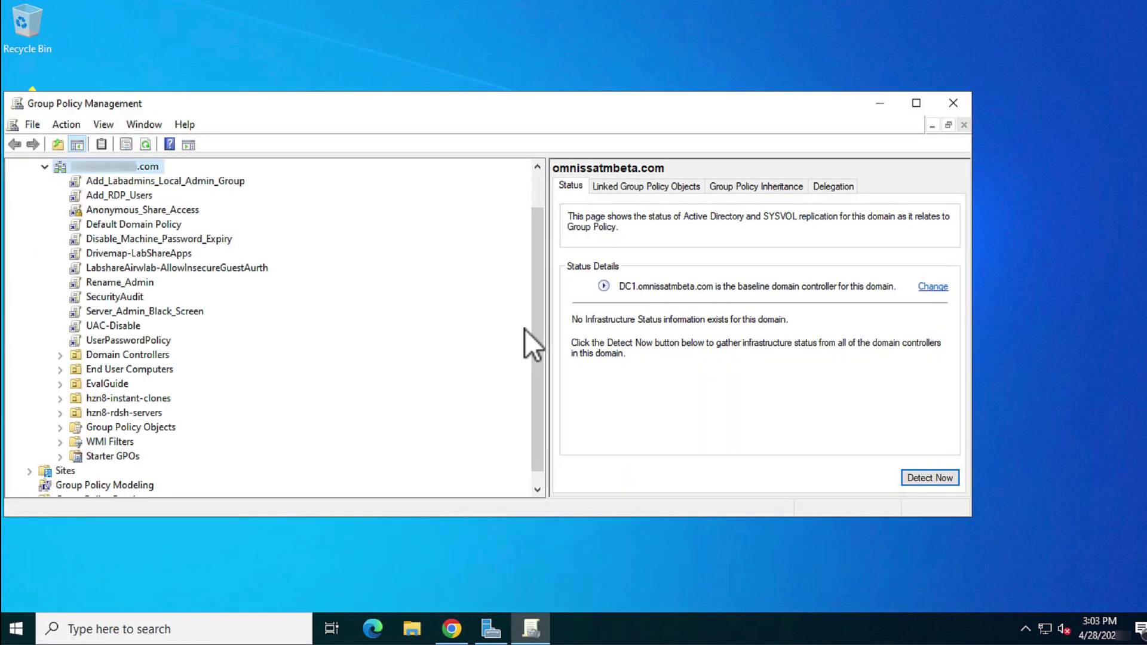
click(157, 369)
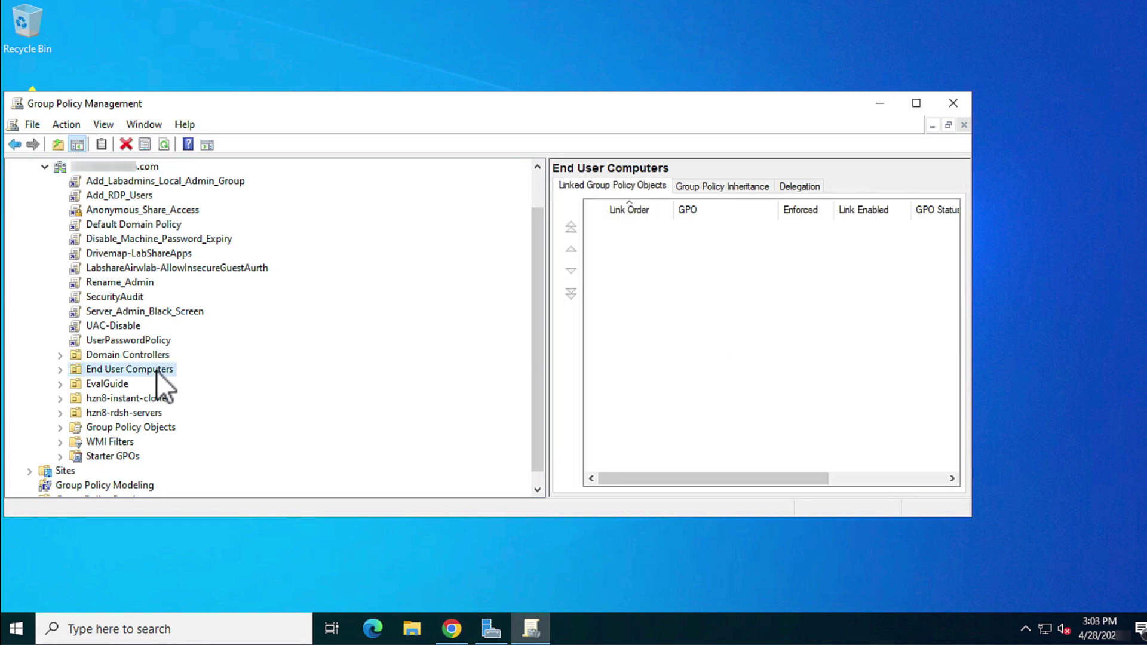
right_click(157, 373)
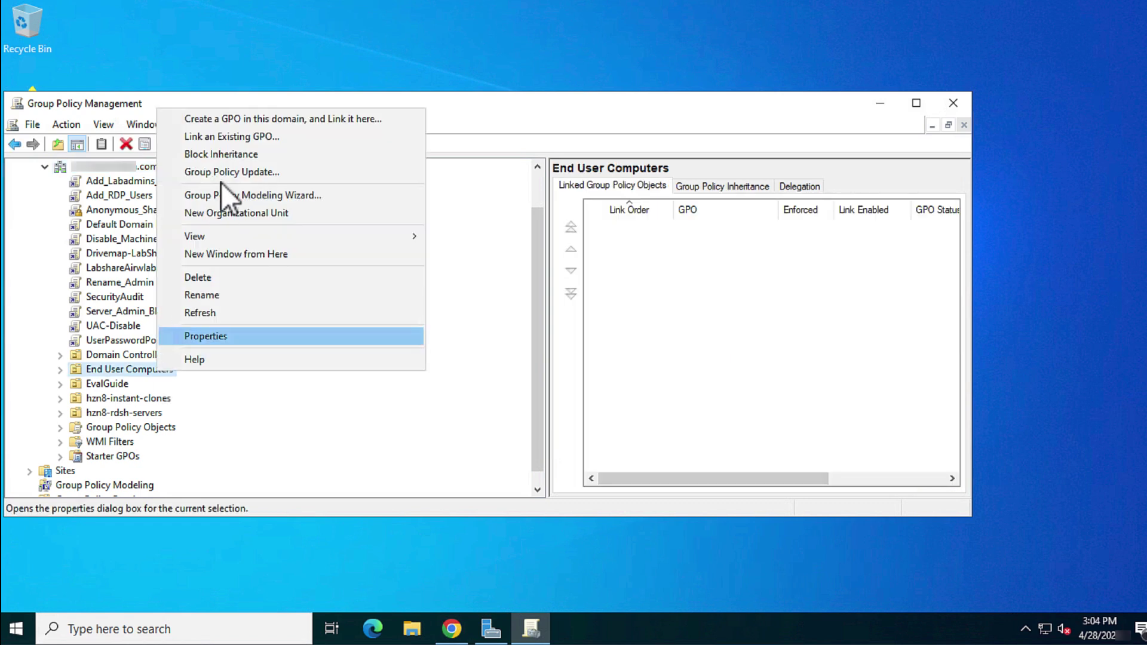
click(256, 119)
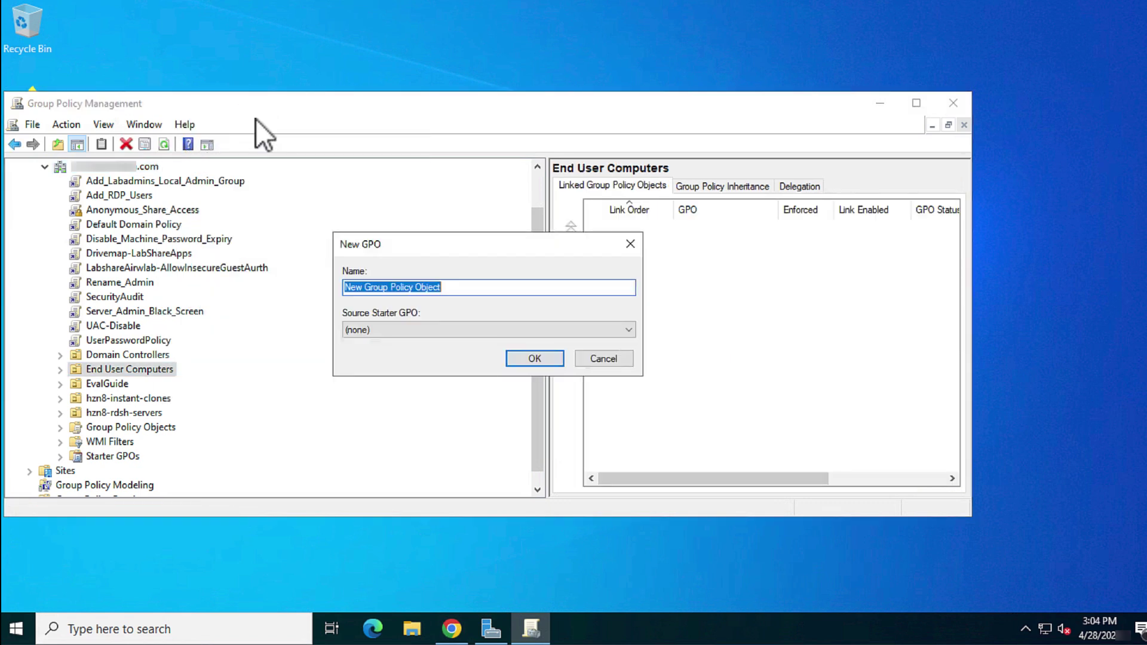
text(DEM_GPO)
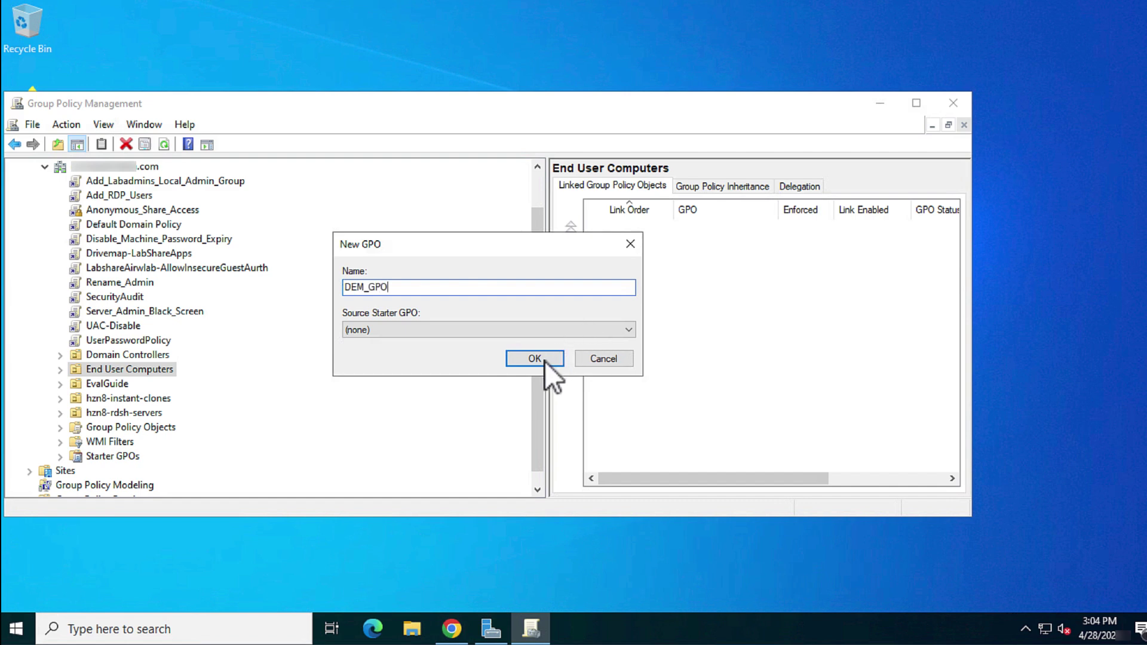
click(541, 358)
Select the DEM_GPO link under End User Computers and dismiss the linked-GPO notice.
double_click(82, 368)
click(125, 384)
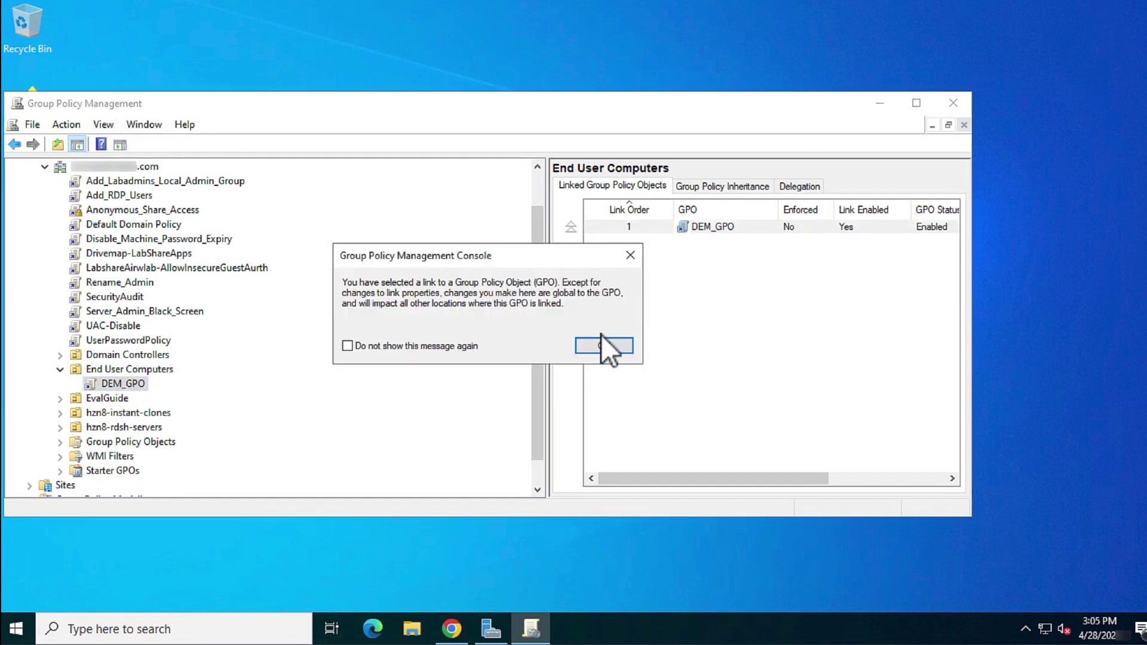
click(611, 343)
right_click(142, 386)
Open DEM_GPO in the editor, expand Computer Administrative Templates, and enlarge the window and tree pane.
click(191, 394)
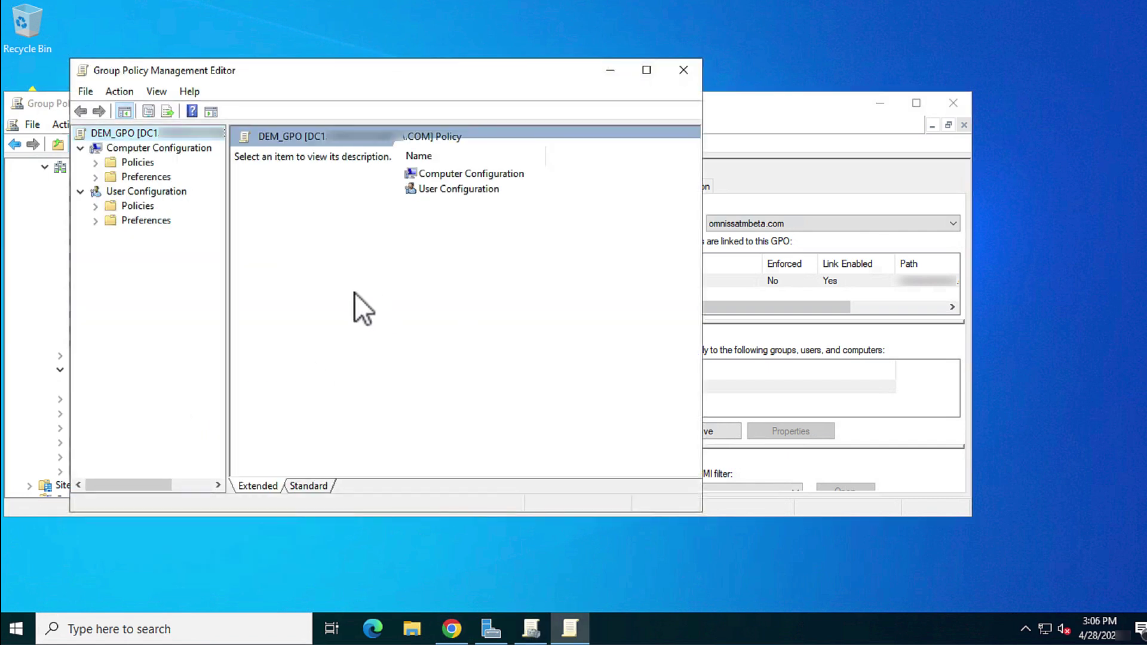
click(96, 163)
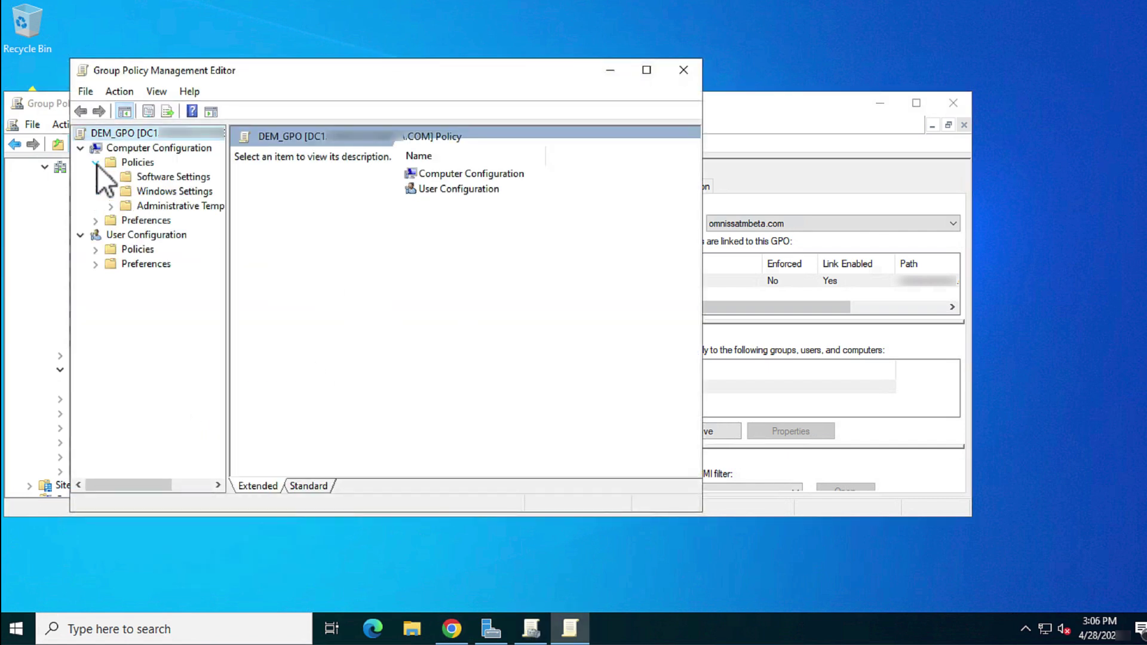
click(111, 208)
drag(400, 69, 406, 26)
drag(709, 460, 1014, 351)
drag(664, 471, 658, 609)
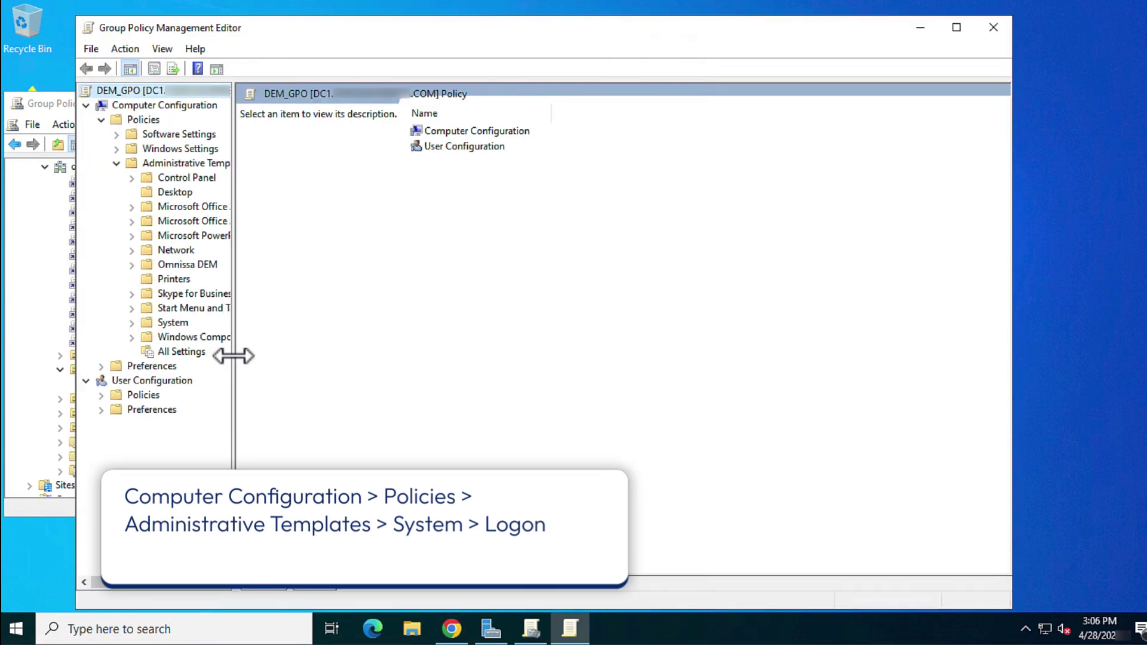
drag(233, 354, 374, 349)
Enable 'Always wait for the network at computer startup and logon' under System > Logon.
click(131, 323)
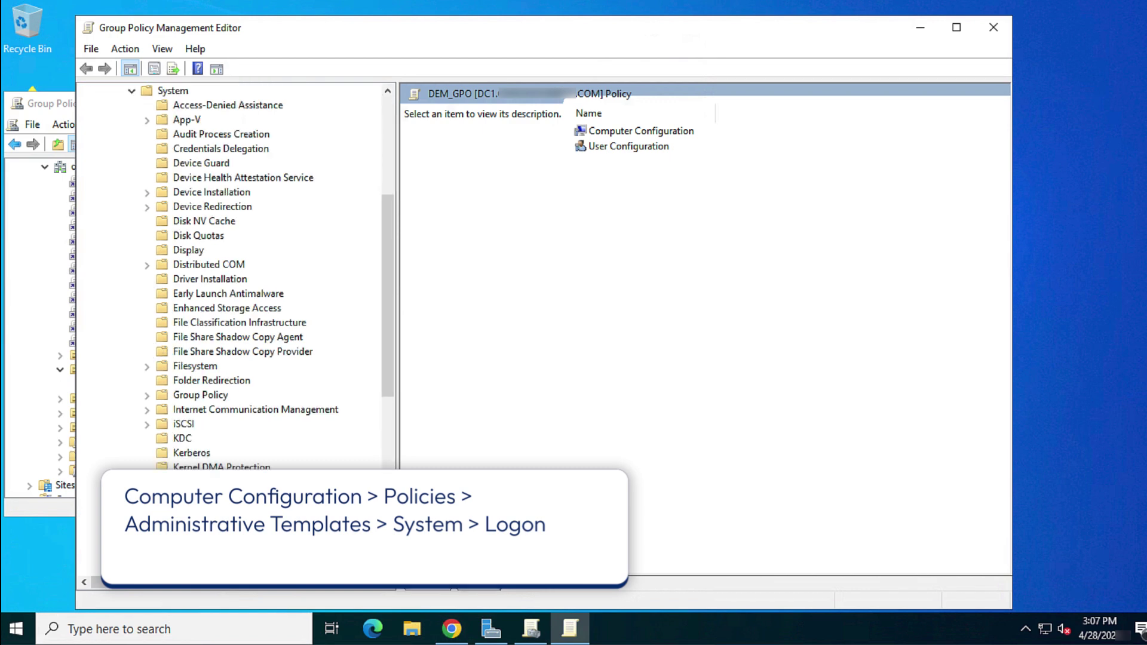
click(186, 526)
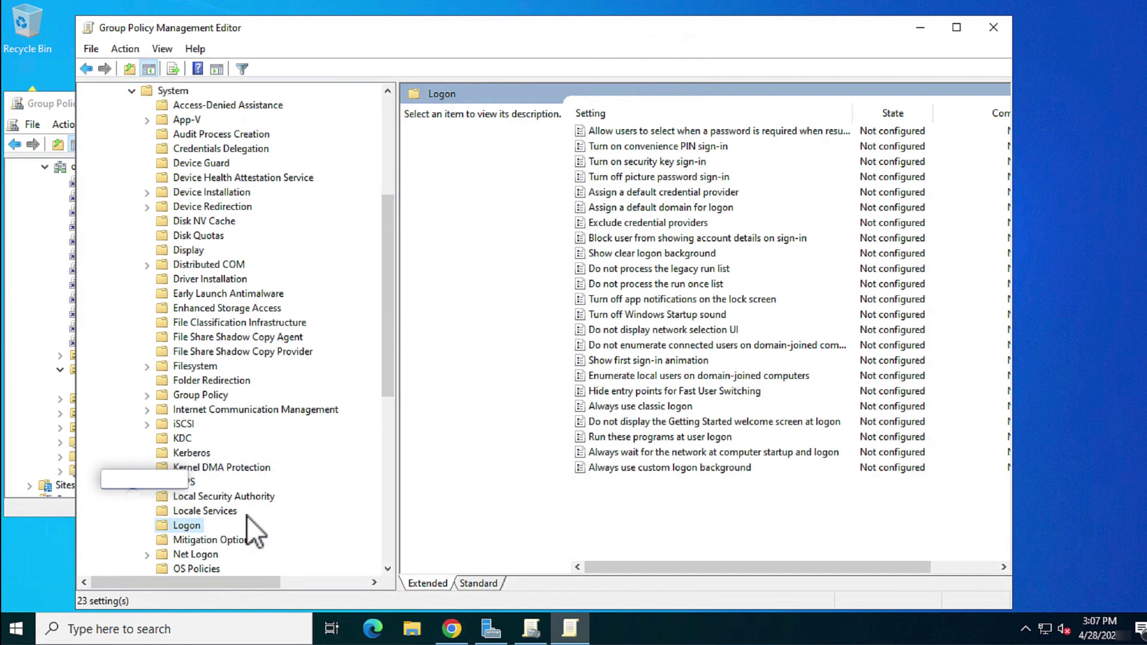
double_click(668, 453)
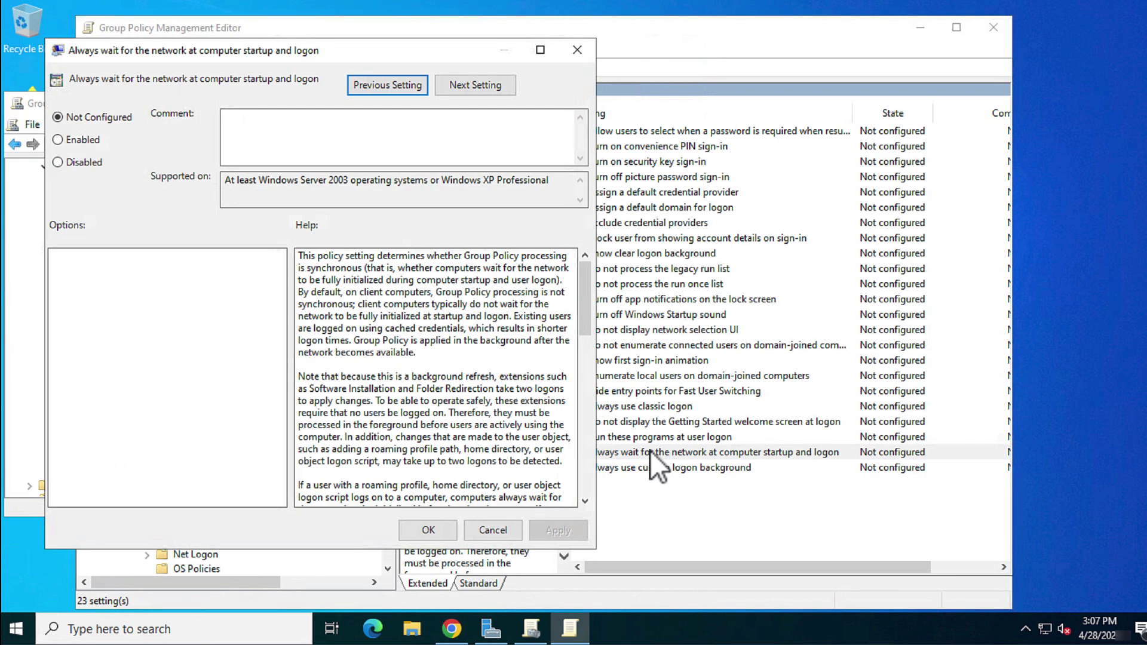
click(58, 139)
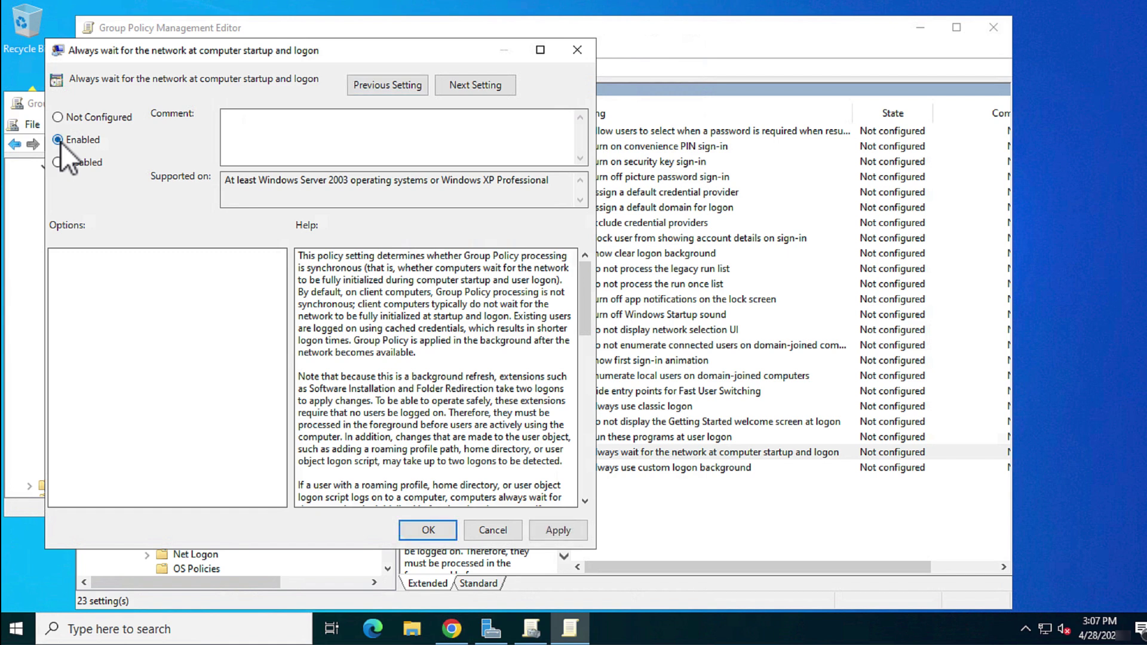
click(439, 530)
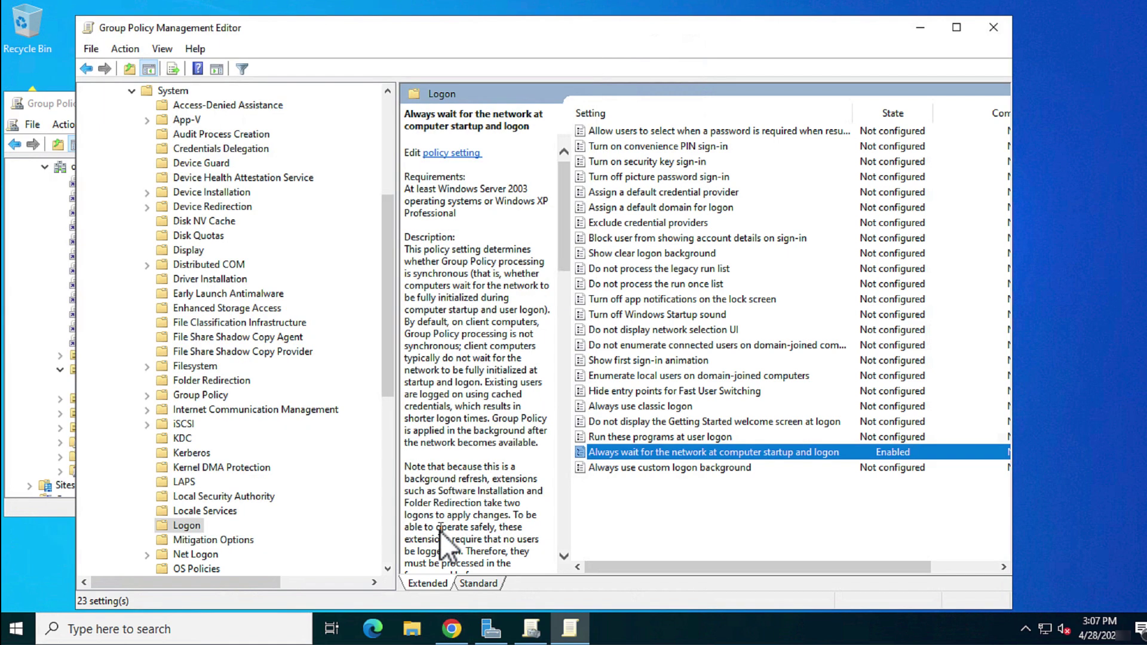
Set 'Configure user Group Policy loopback processing mode' to Enabled with mode Replace.
click(208, 396)
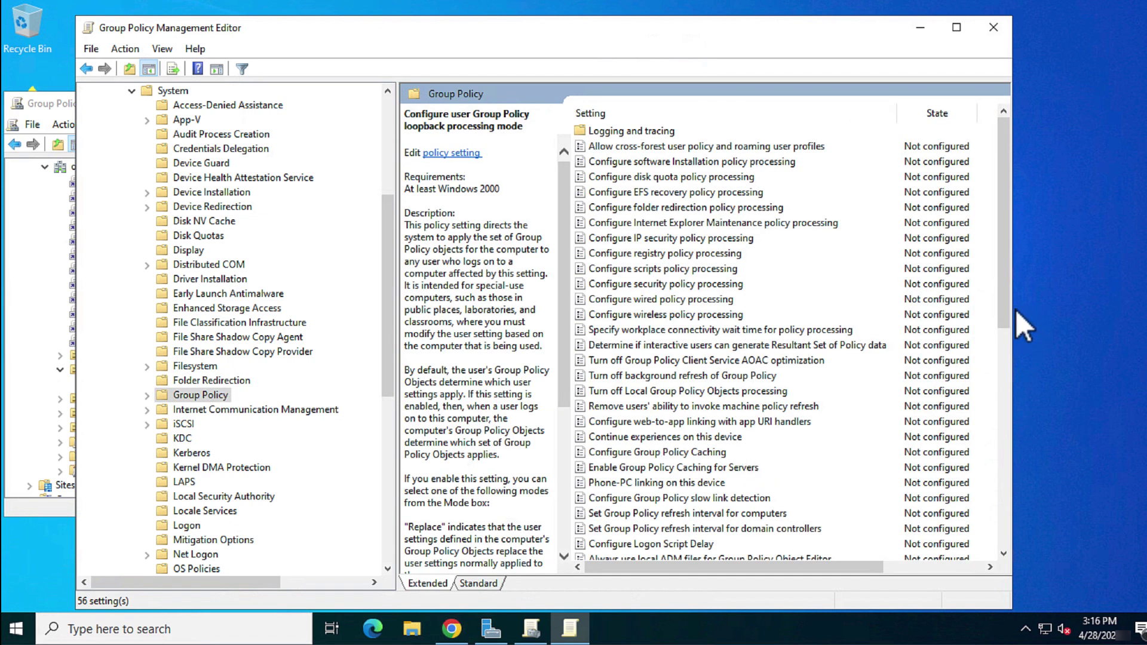
drag(1006, 303, 1006, 423)
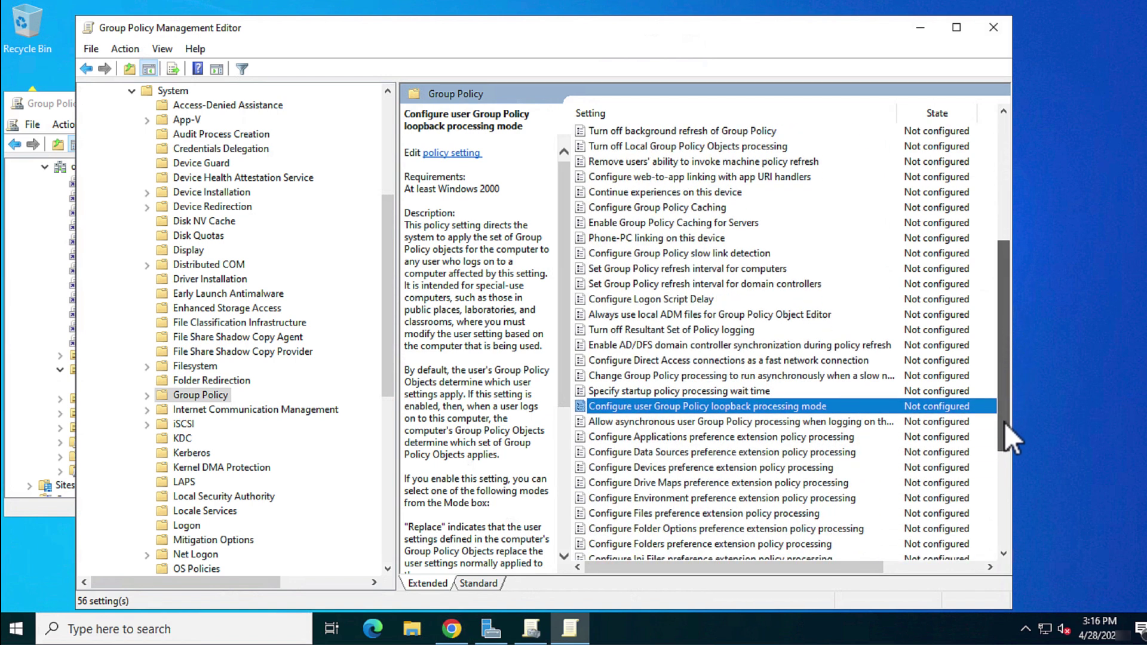
double_click(808, 409)
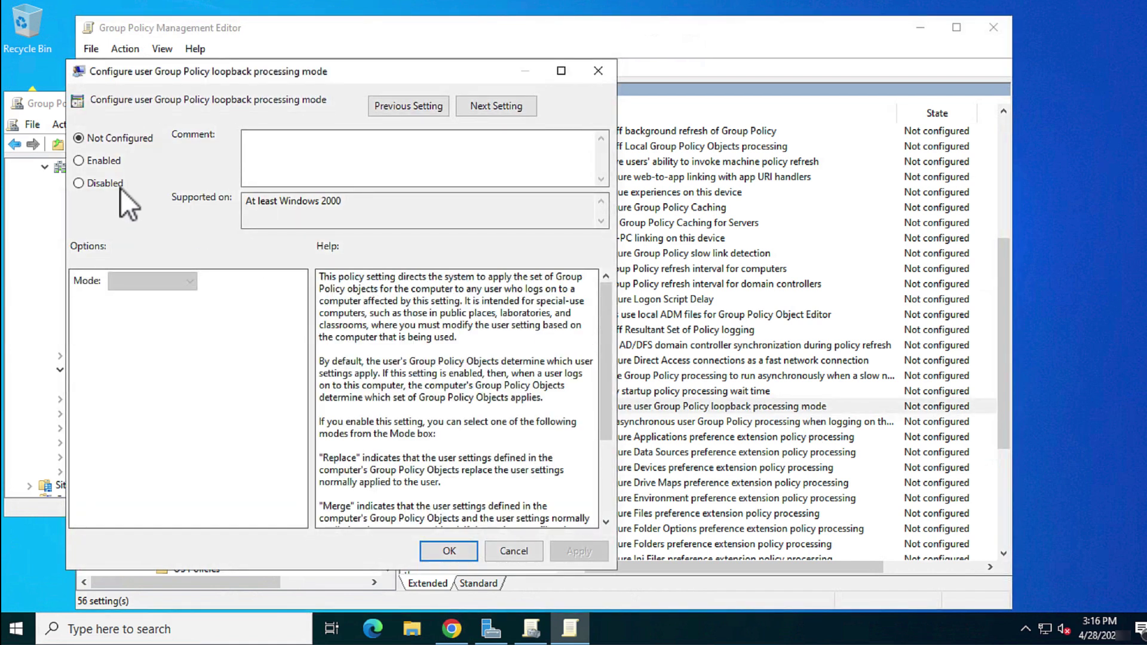
click(81, 163)
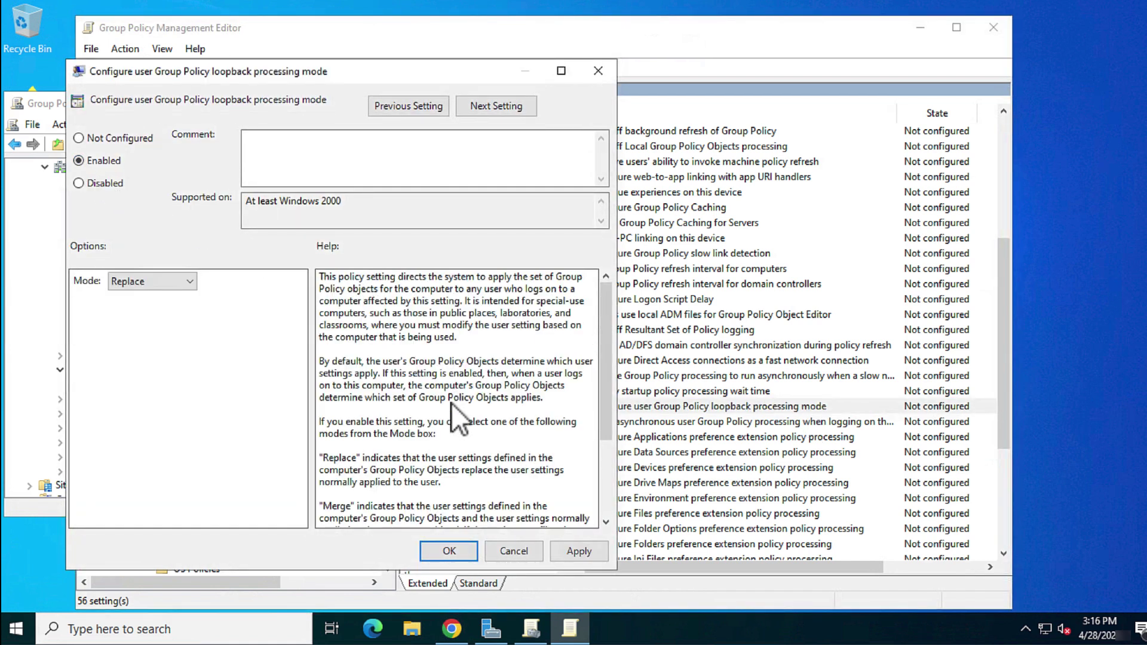
click(462, 557)
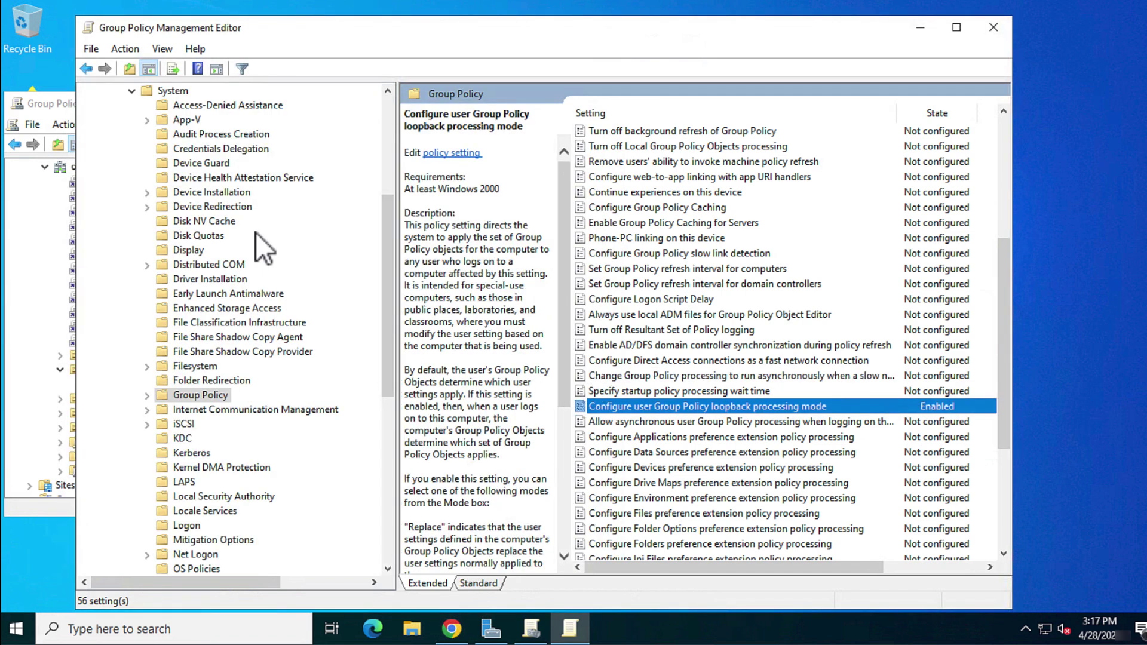
Collapse Computer Configuration and browse to User Configuration's Omnissa DEM > FlexEngine settings.
click(132, 93)
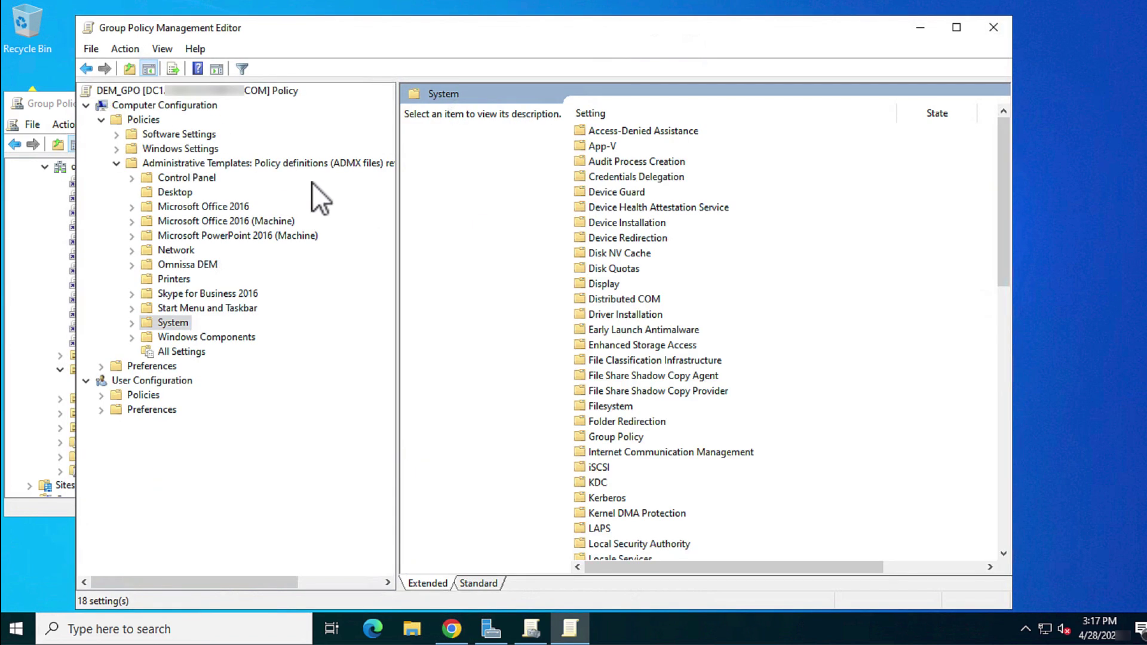
click(117, 164)
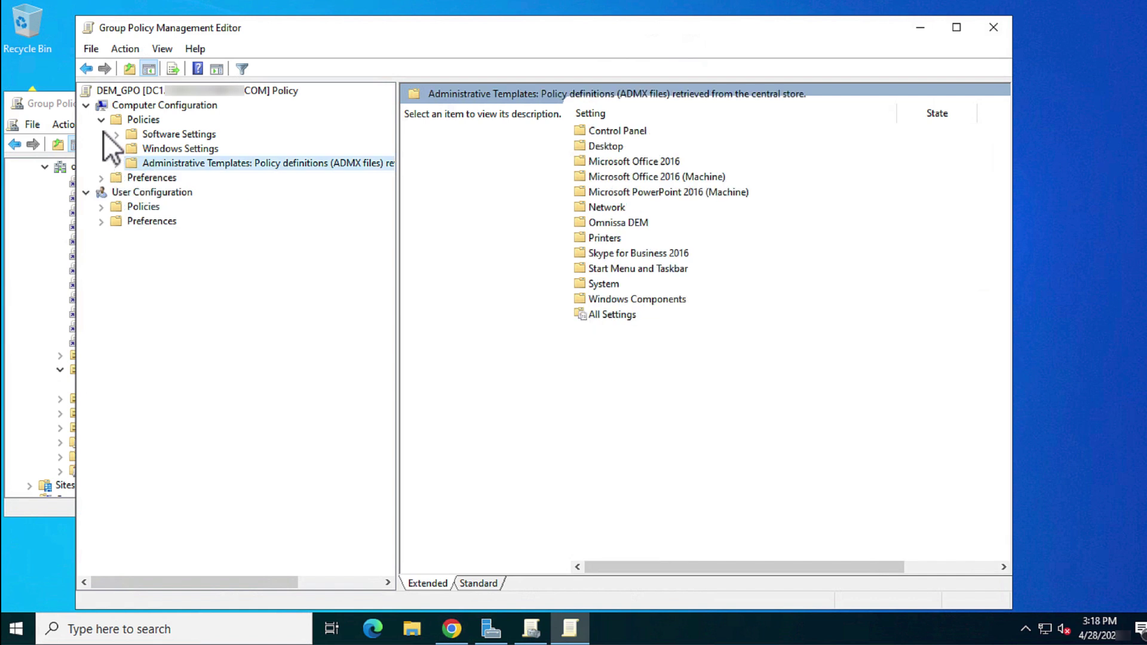
click(102, 122)
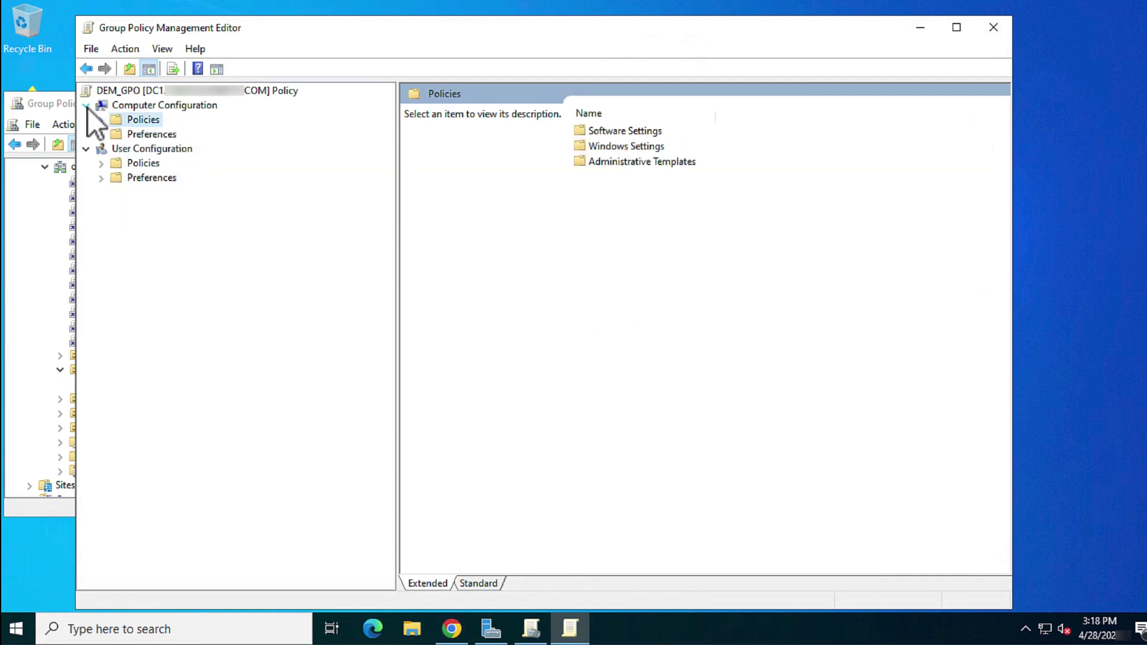
click(102, 164)
click(131, 190)
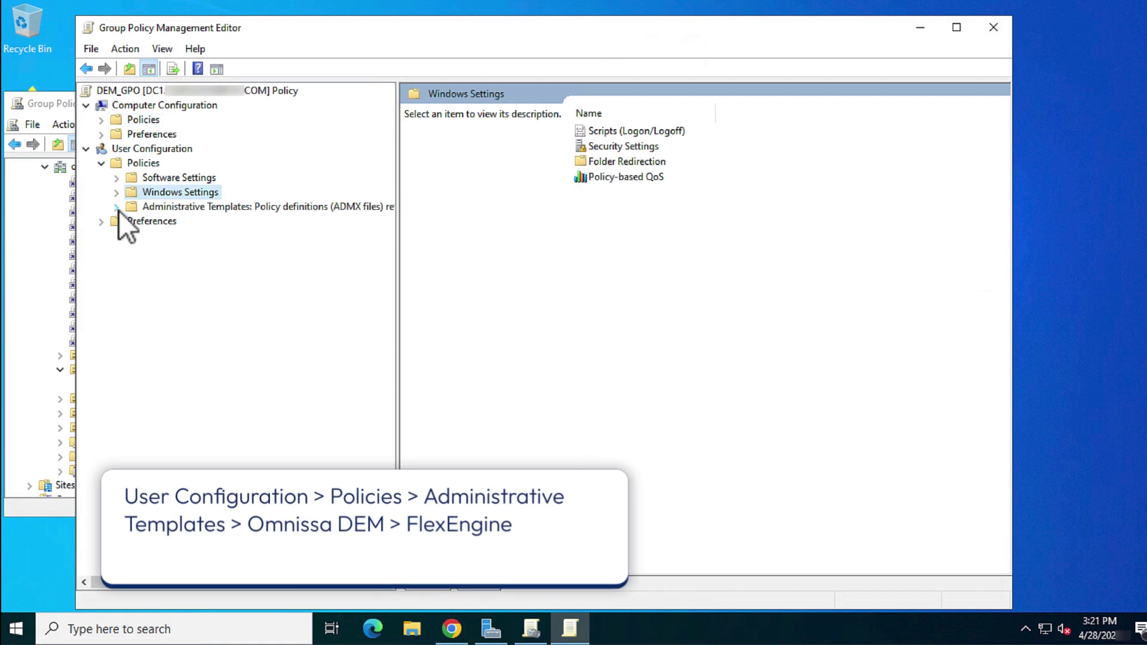
click(117, 208)
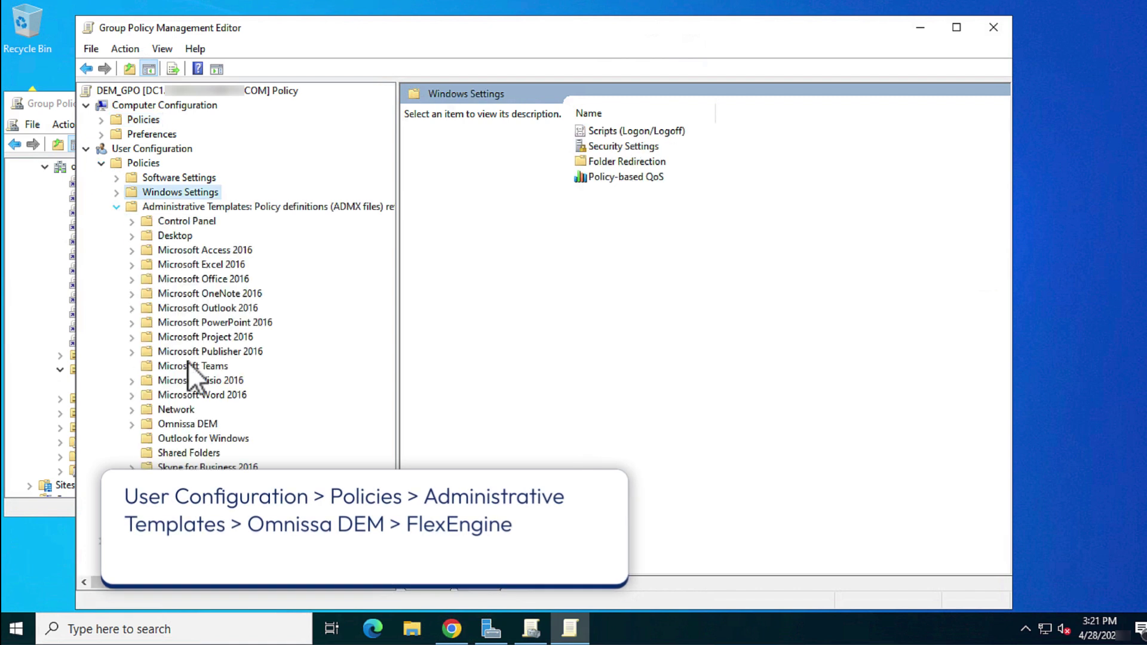
click(132, 424)
double_click(195, 438)
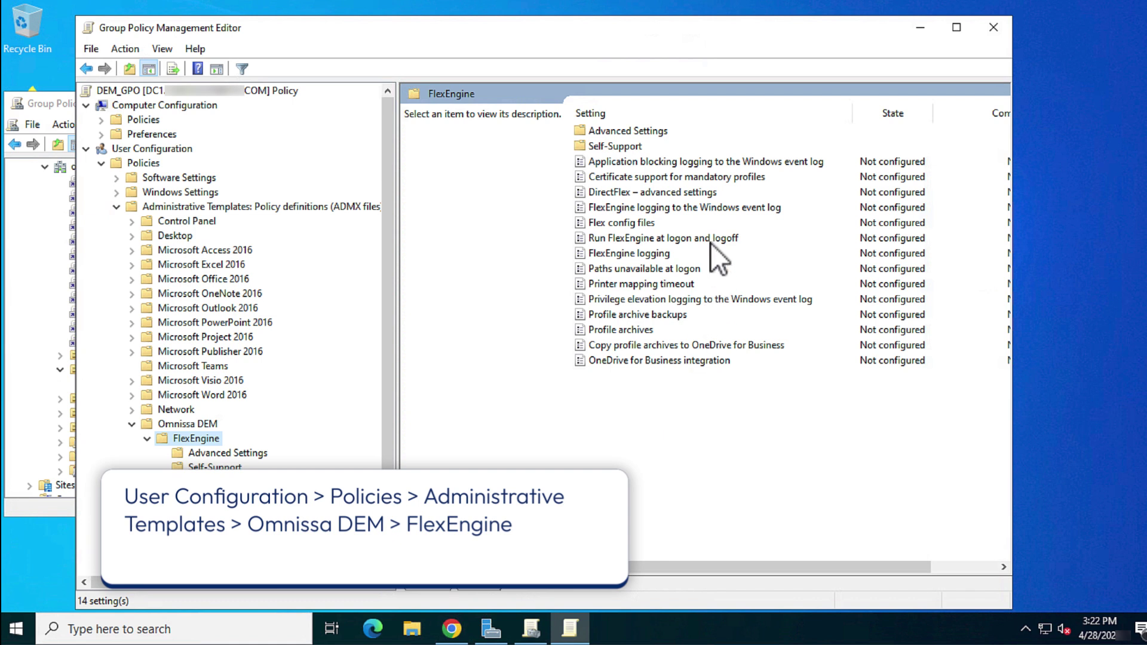
Set 'Run FlexEngine at logon and logoff' to Enabled.
click(709, 239)
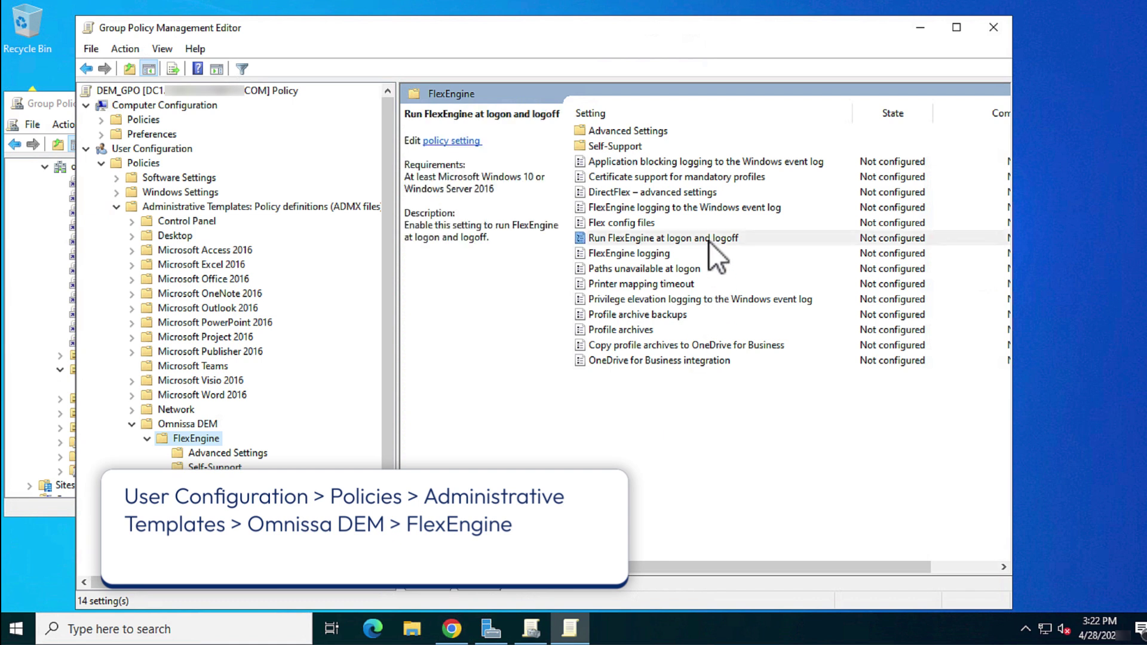
double_click(662, 238)
click(38, 119)
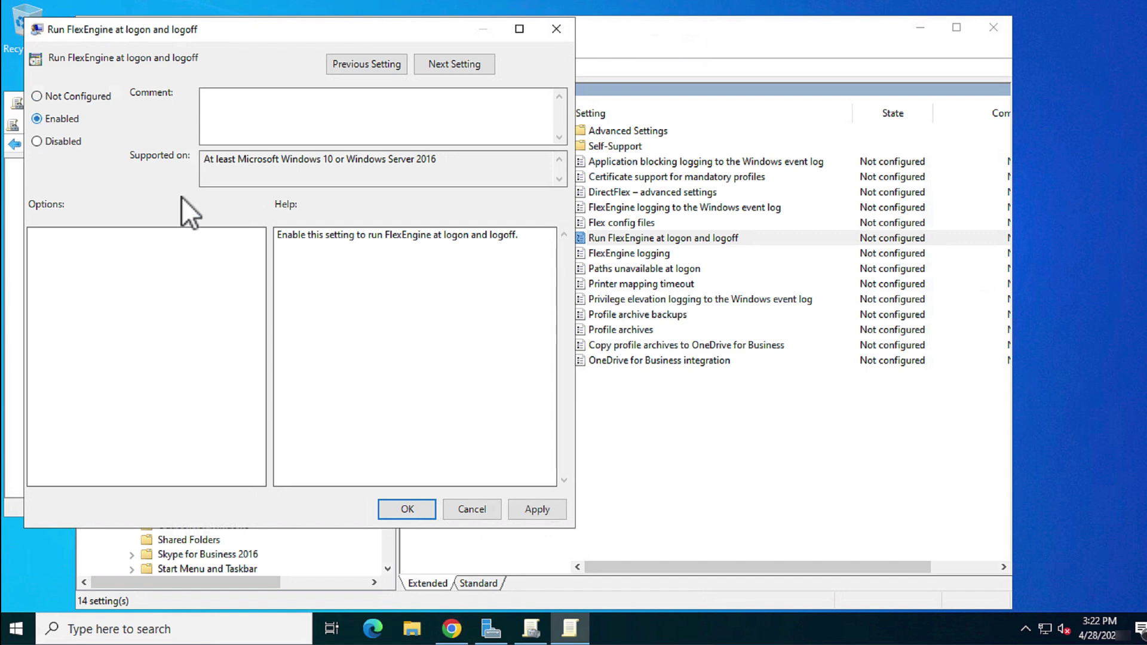
click(408, 509)
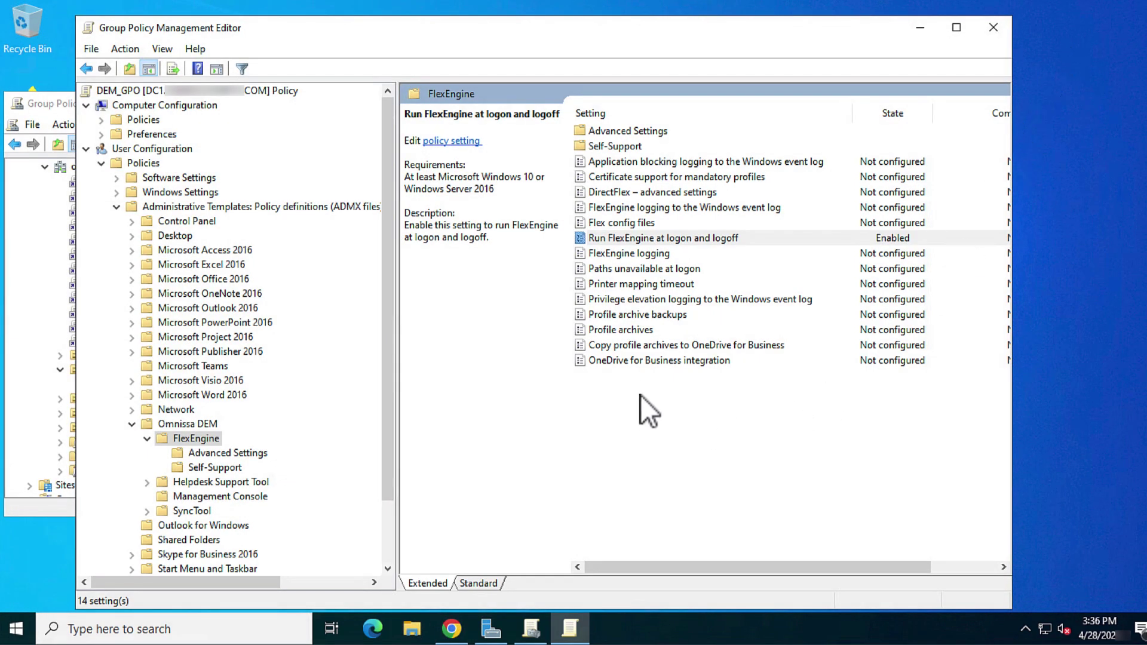
Enable Flex config files with central location \\FileShare100\DEM_Config\General, processed recursively.
double_click(629, 222)
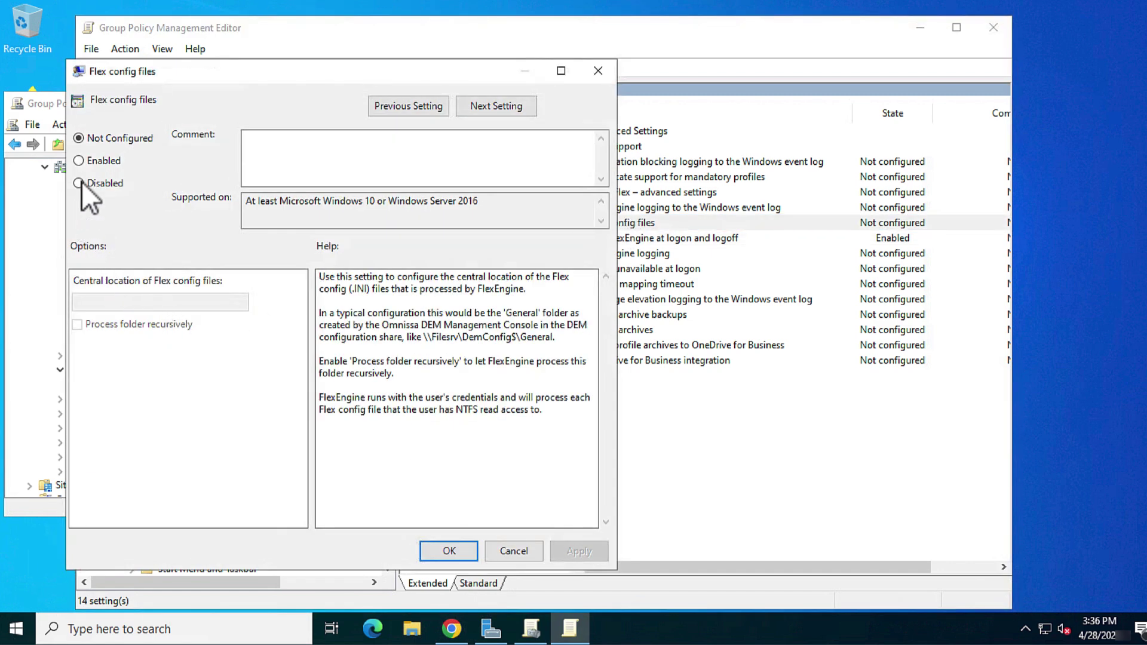
click(78, 160)
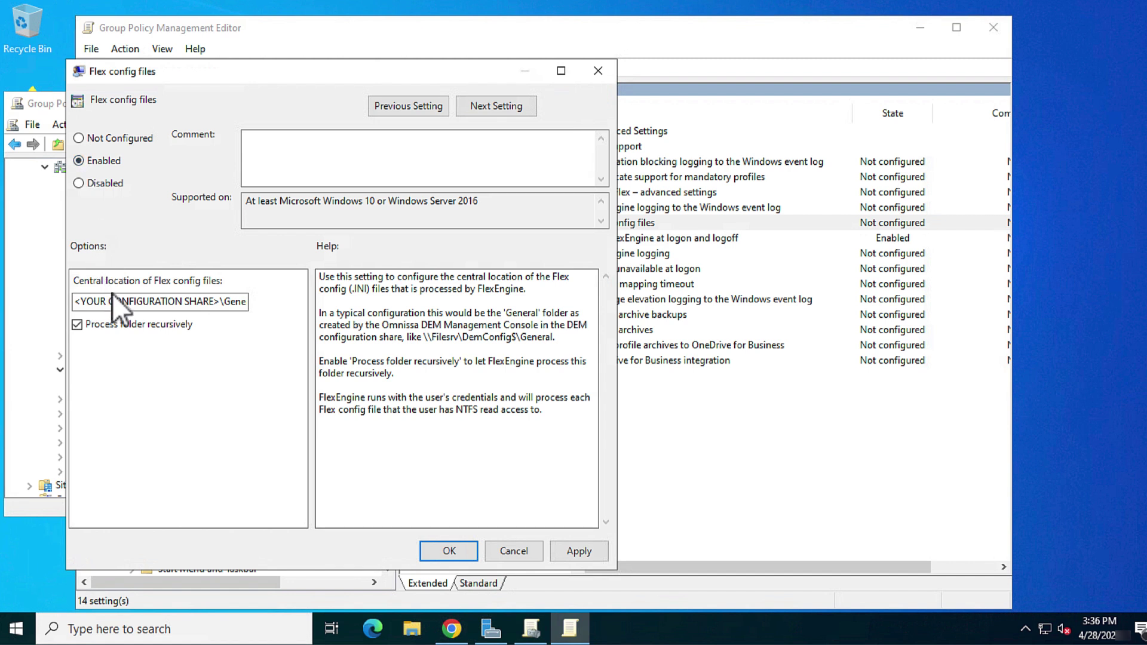
drag(223, 302, 53, 299)
text(\)
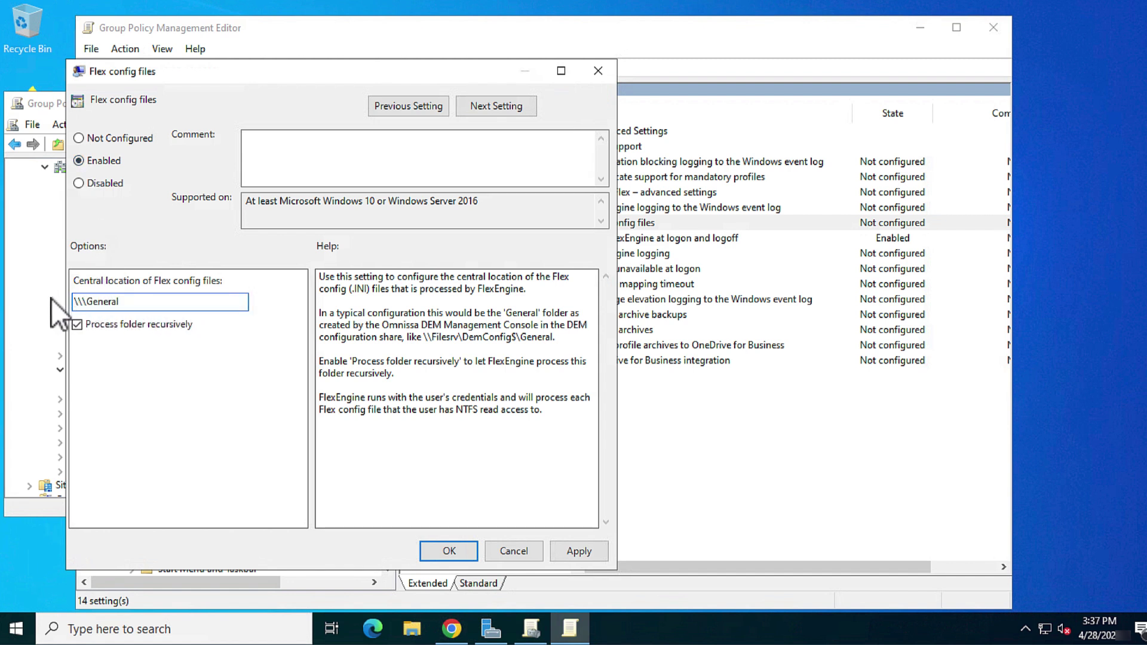
text(FileShare100\DE)
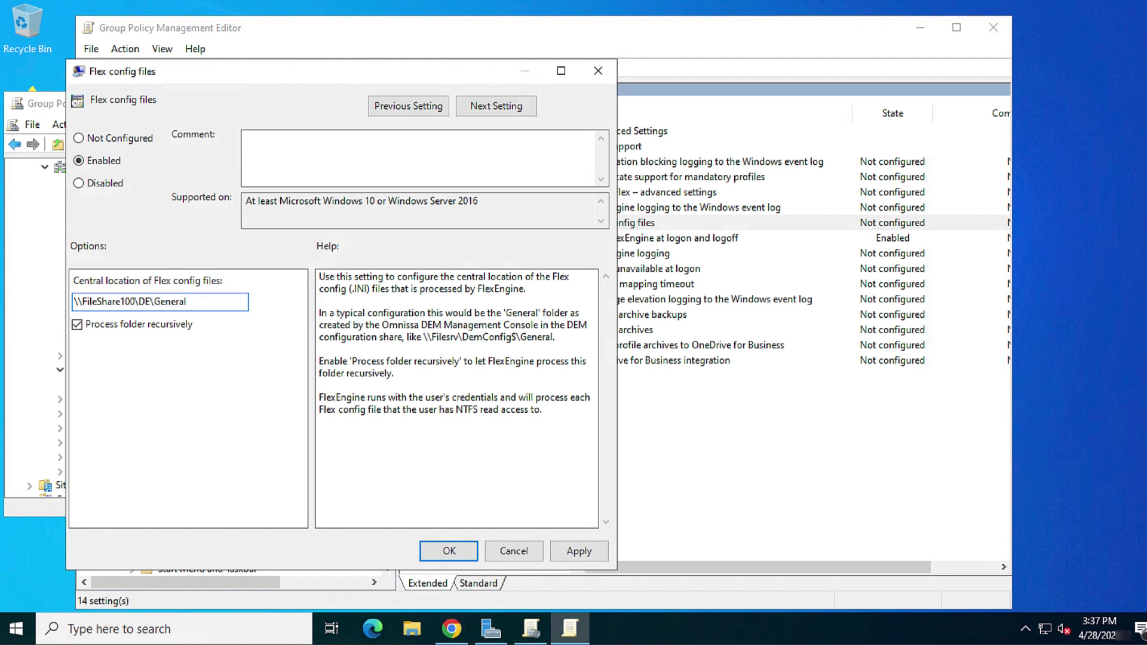
text(M_Config)
click(453, 549)
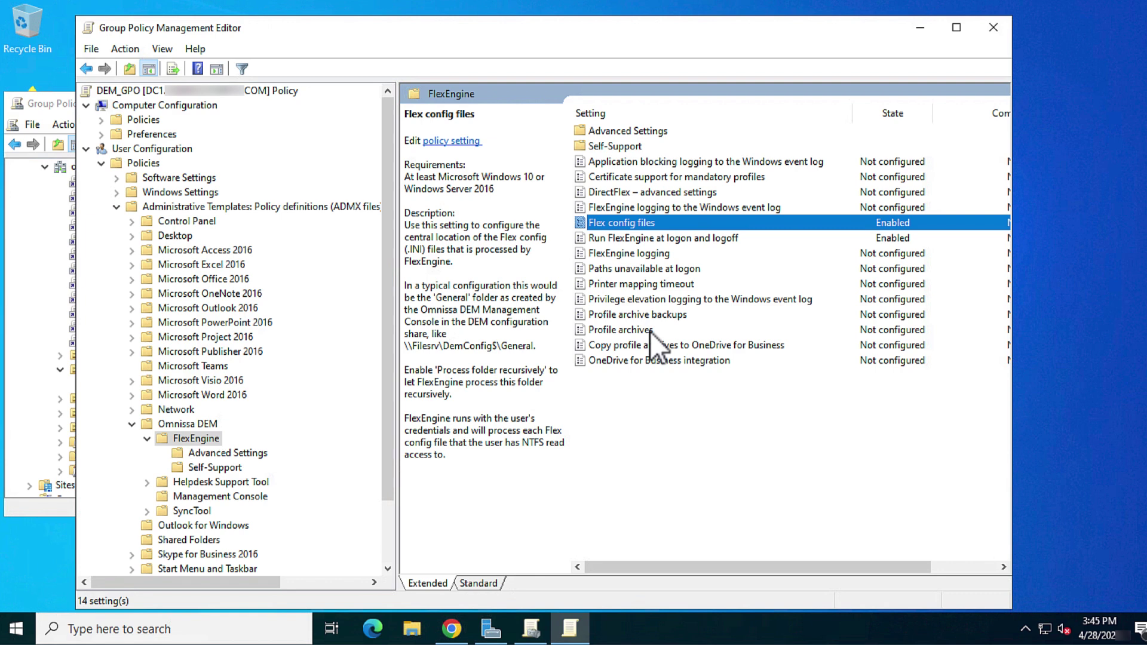
Enable Profile archives with the location \\FileShare100\DEM_User_Profiles\%username%\Archives.
double_click(650, 331)
click(101, 182)
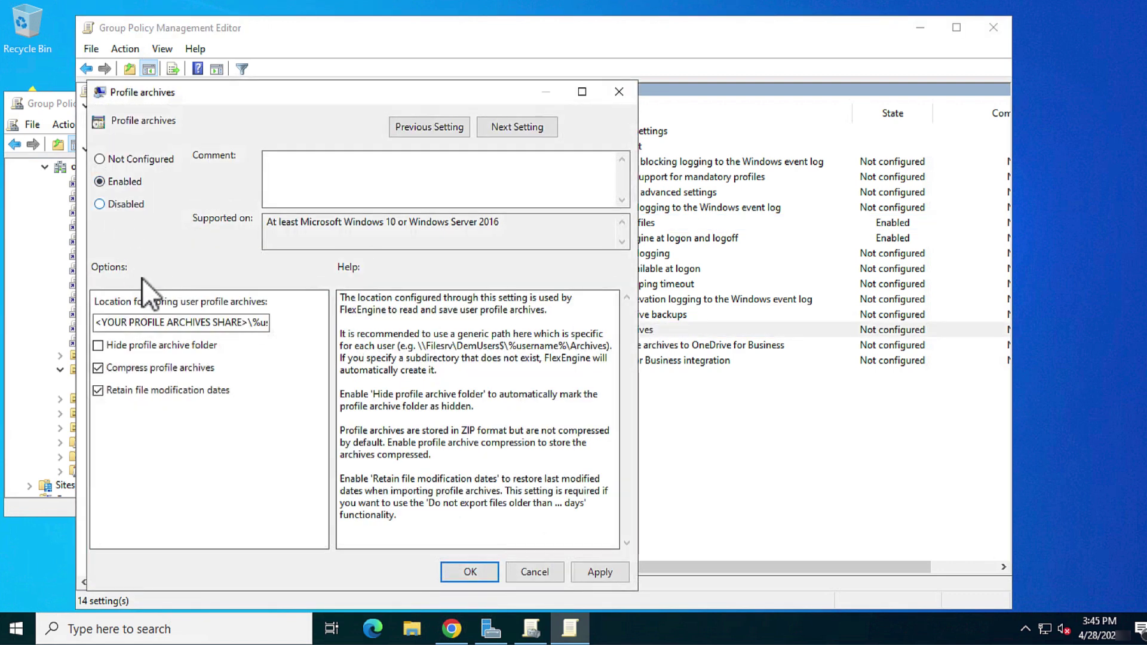
drag(249, 323, 84, 317)
text(\\\%username%\Archives)
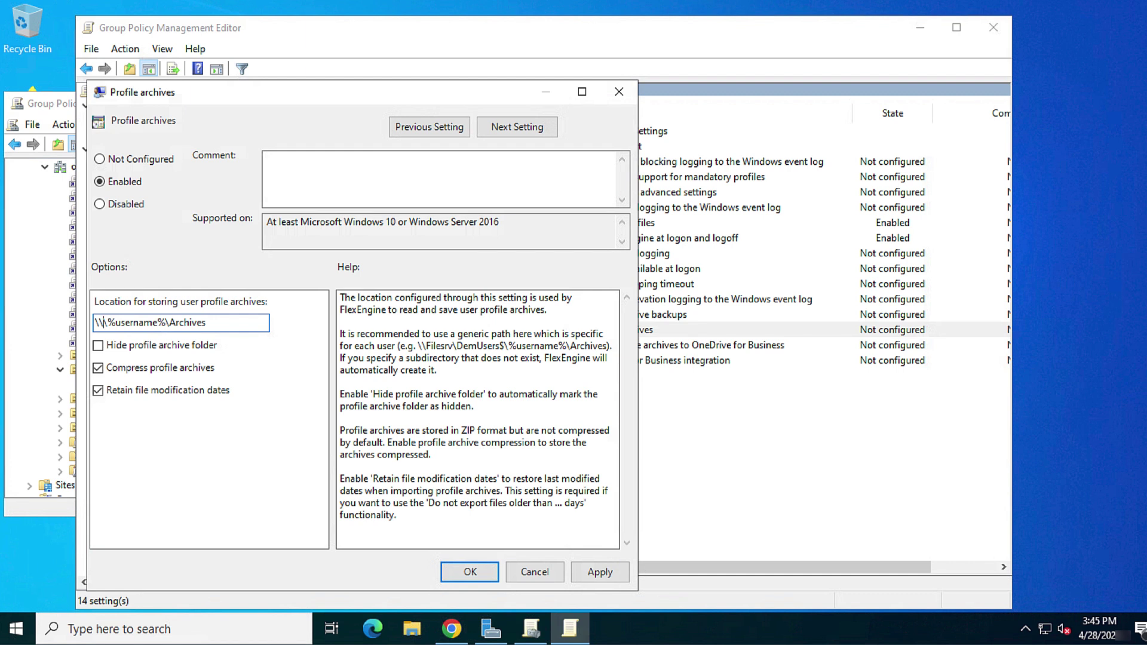
text(FileShar)
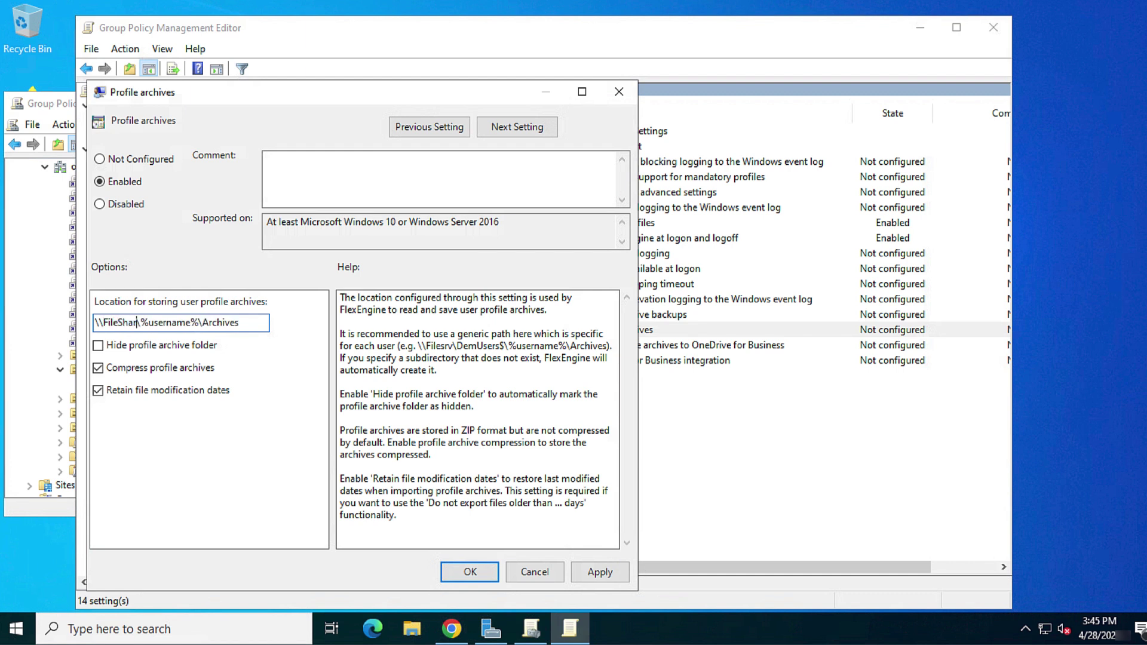
text(e100\DEM_)
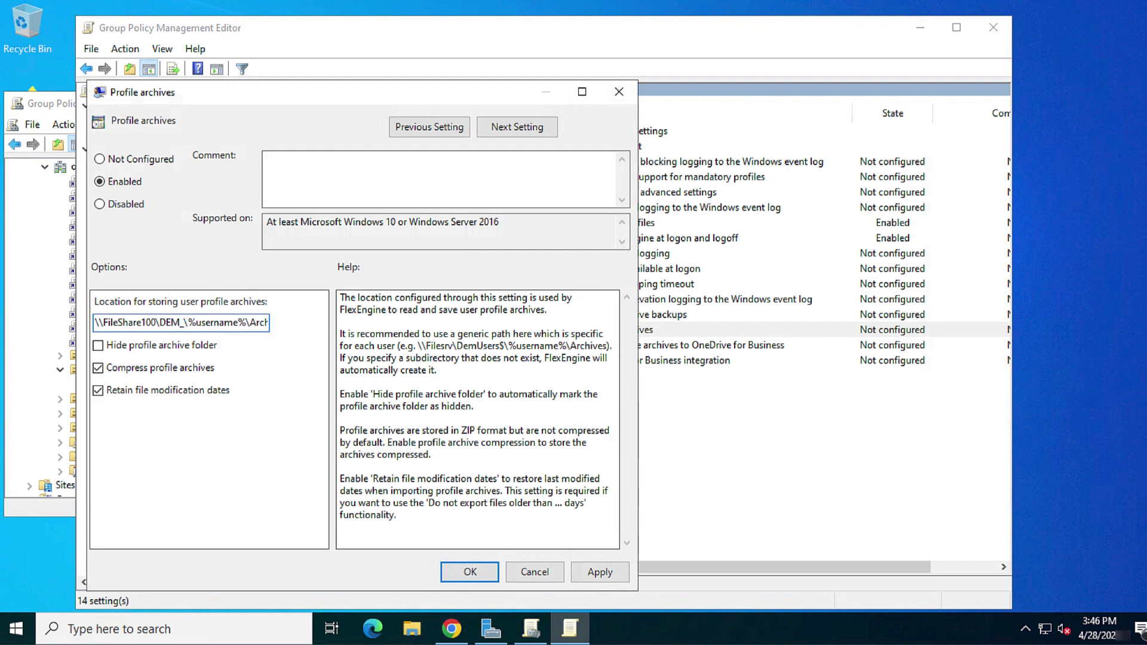
text(User_Profiles)
key(Right)
key(Right)
key(Right)
key(Right)
key(Right)
key(Right)
key(Right)
key(Right)
key(Right)
key(Right)
key(Right)
key(Right)
key(Right)
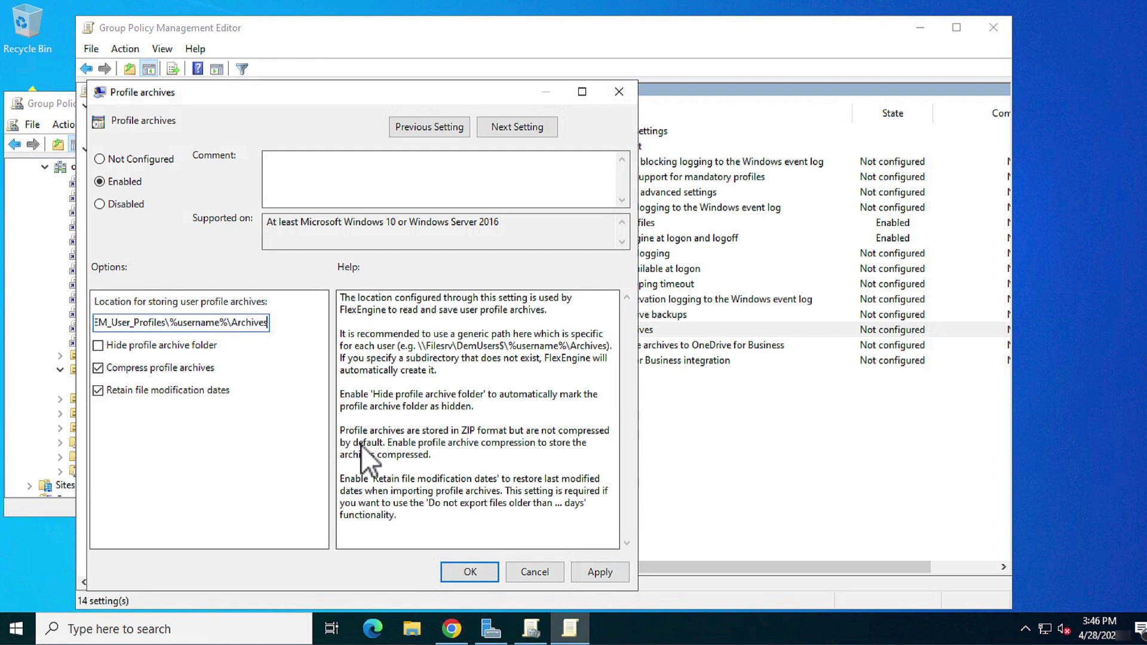
click(467, 571)
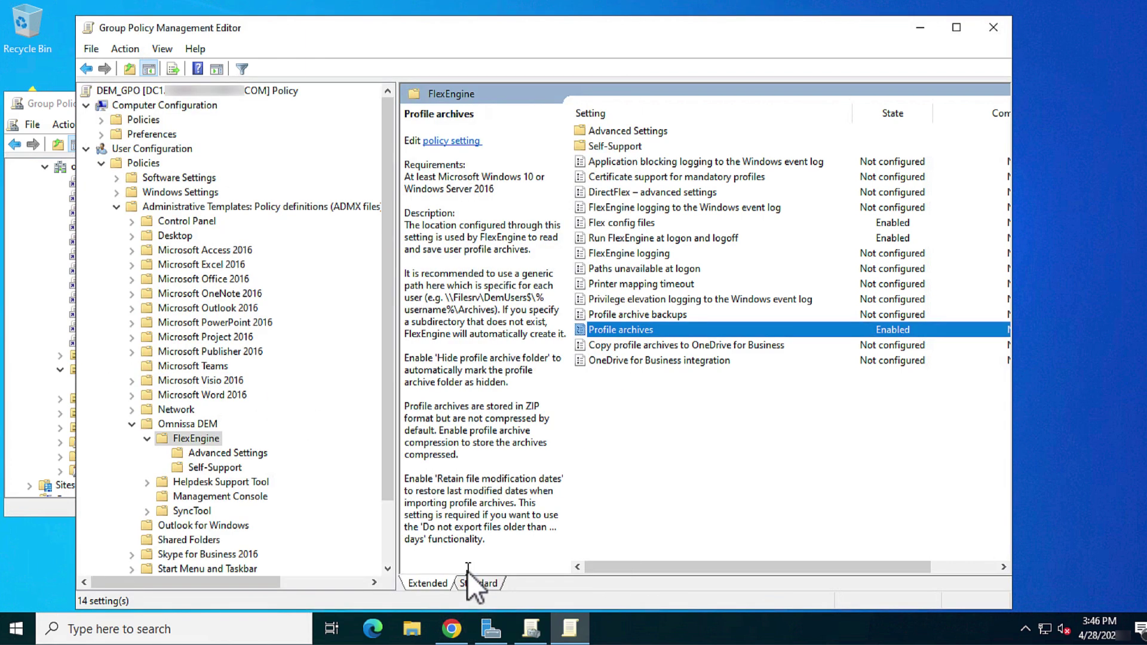
Enable Profile archive backups at \\FileShare100\DEM_User_Profiles\%username%\Backups, keeping 2 backups per archive.
click(633, 314)
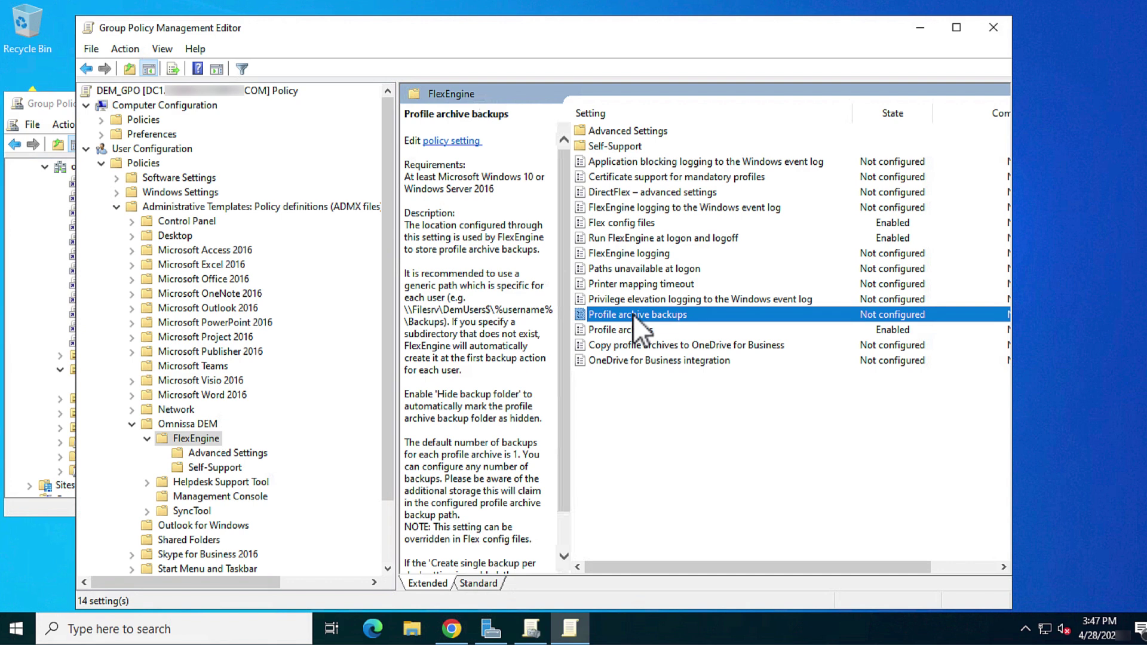
double_click(633, 313)
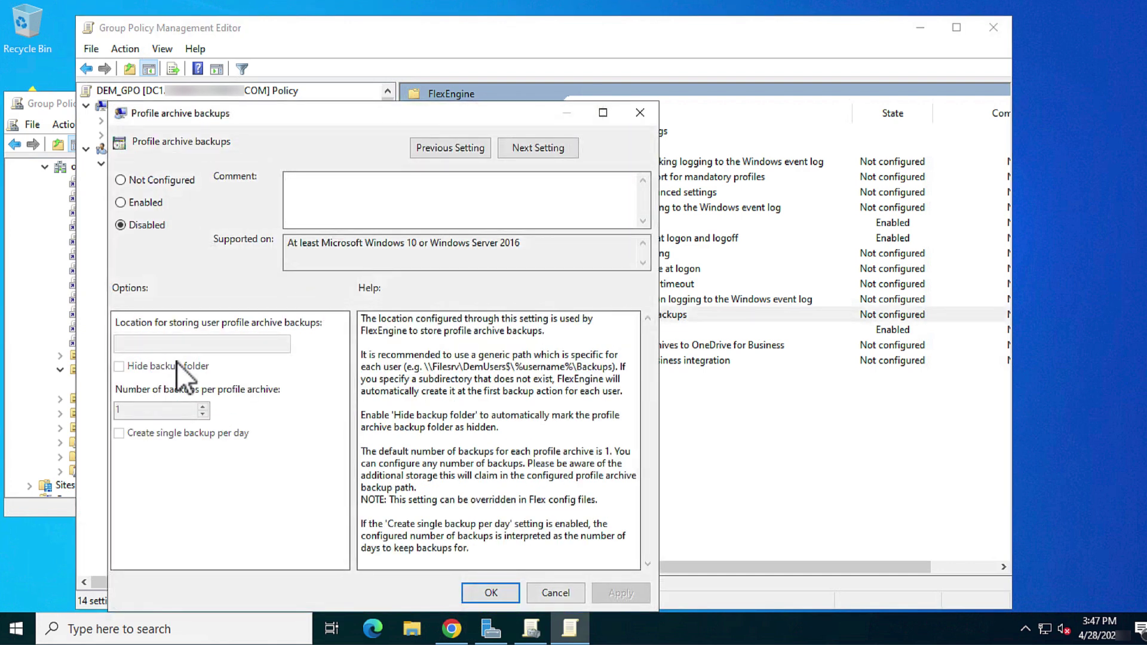
click(121, 204)
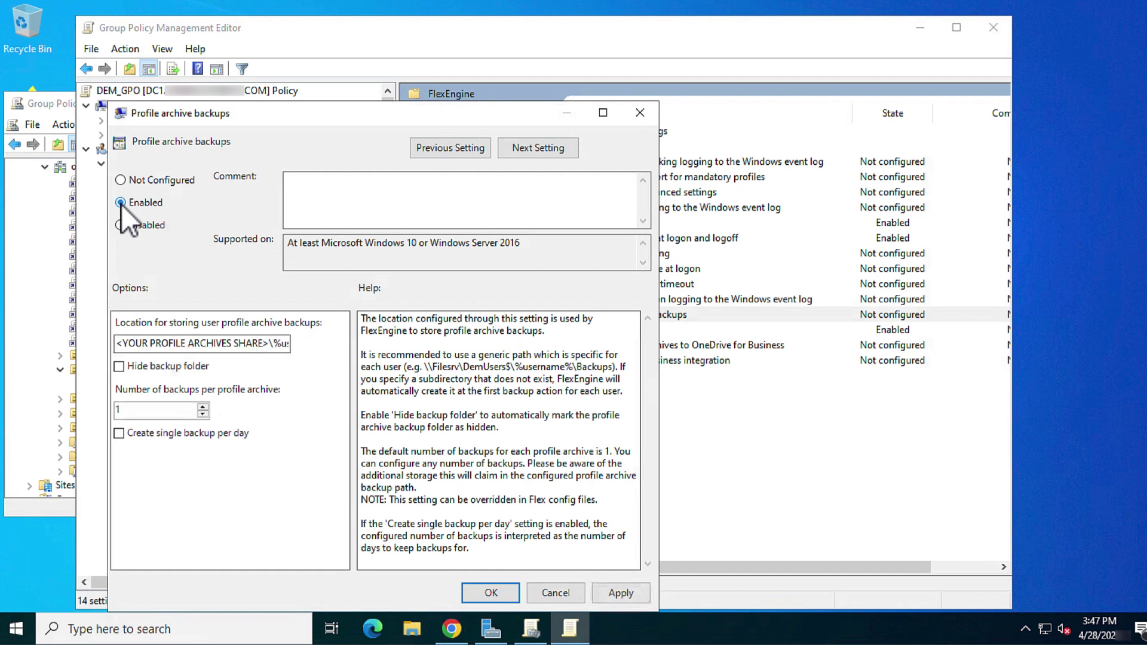
click(268, 345)
drag(187, 342, 102, 343)
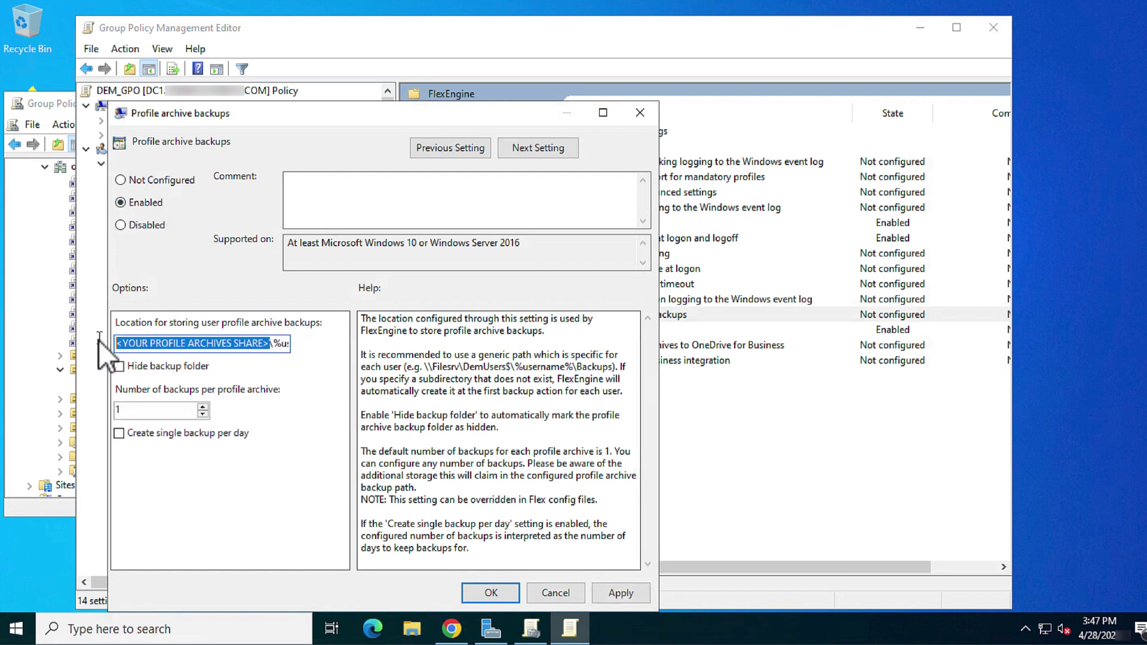
text(\\\%username%\Backups)
text(FileShare1)
text(00\DE)
text(M_)
text(User_Pro)
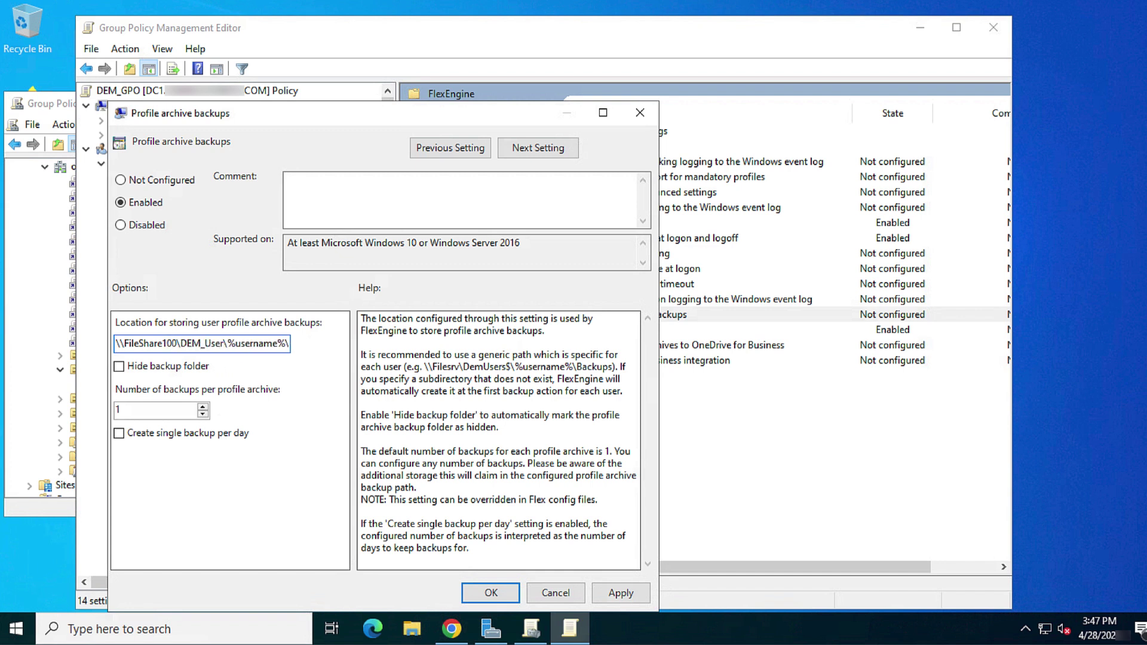
text(files)
click(204, 407)
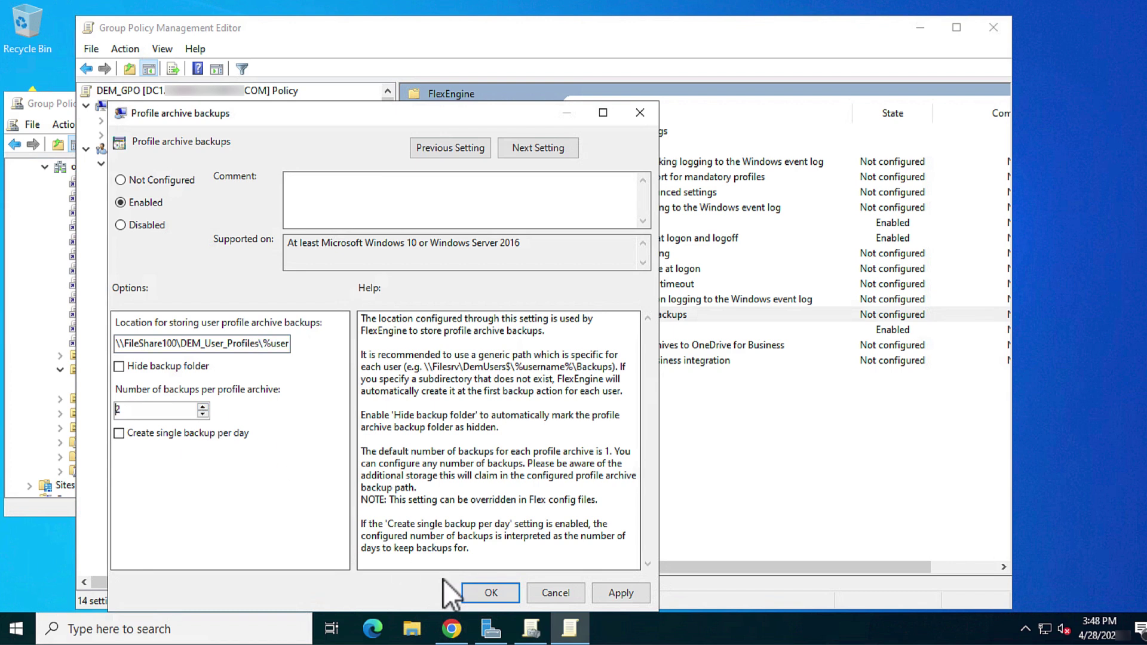
click(495, 593)
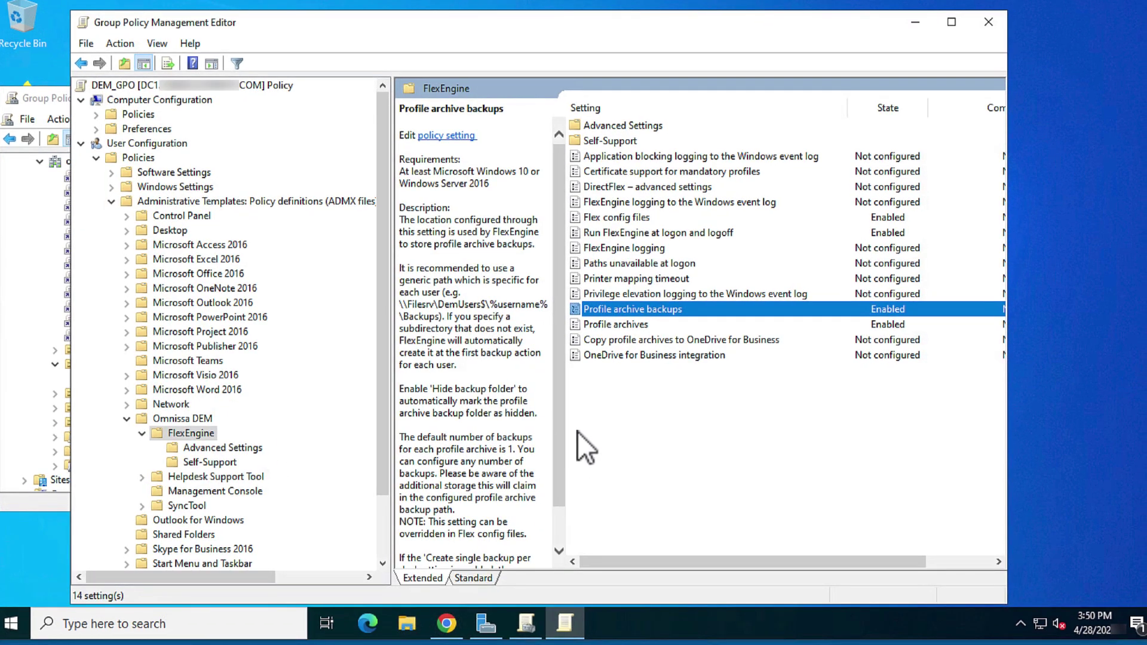
Enable FlexEngine logging to \\Fileshare100\DEM_Users_Profiles\%username%\Logs\FlexEngine.log, keeping Warn level and 512 kB.
double_click(612, 249)
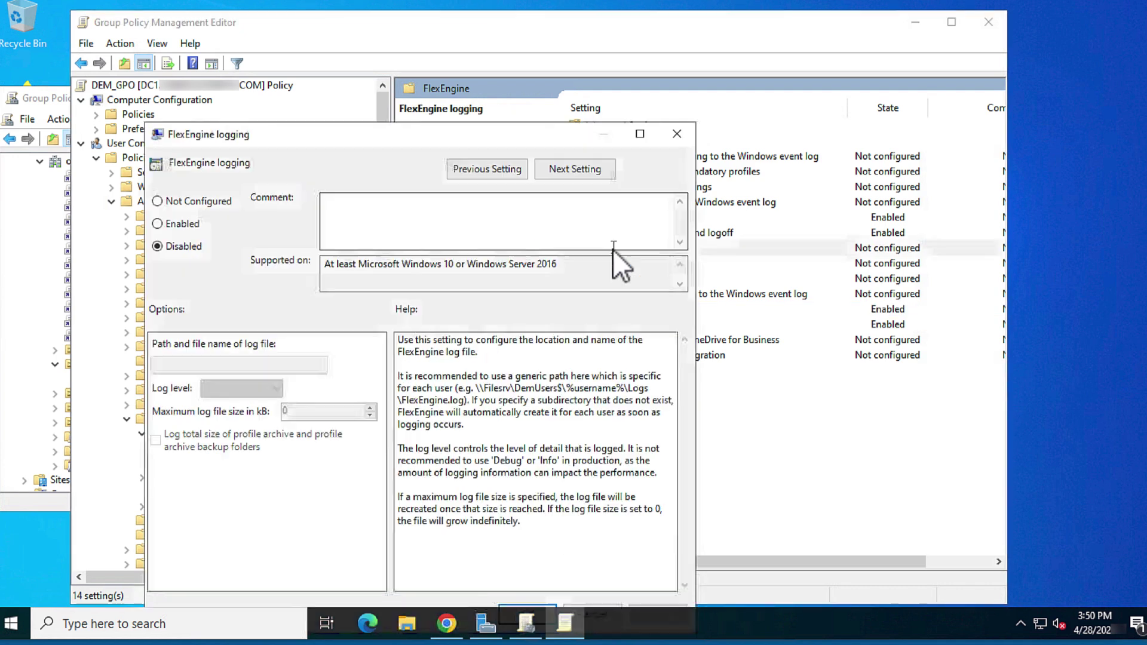
click(158, 224)
drag(306, 364, 151, 366)
key(BackSpace)
text(Fileshare)
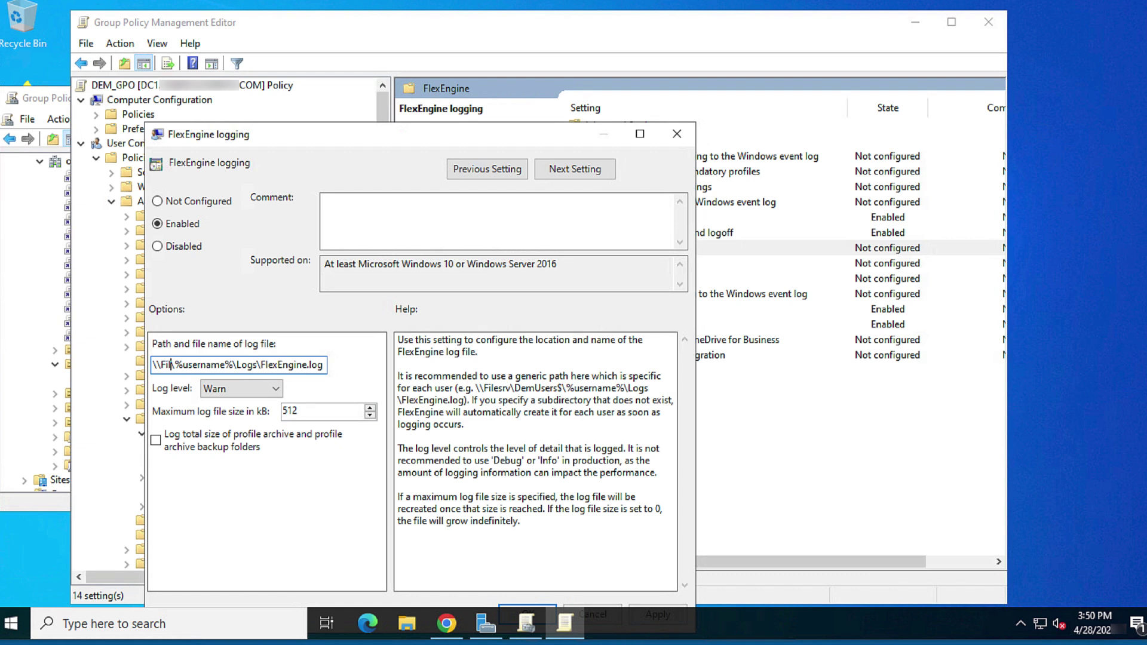
text(100)
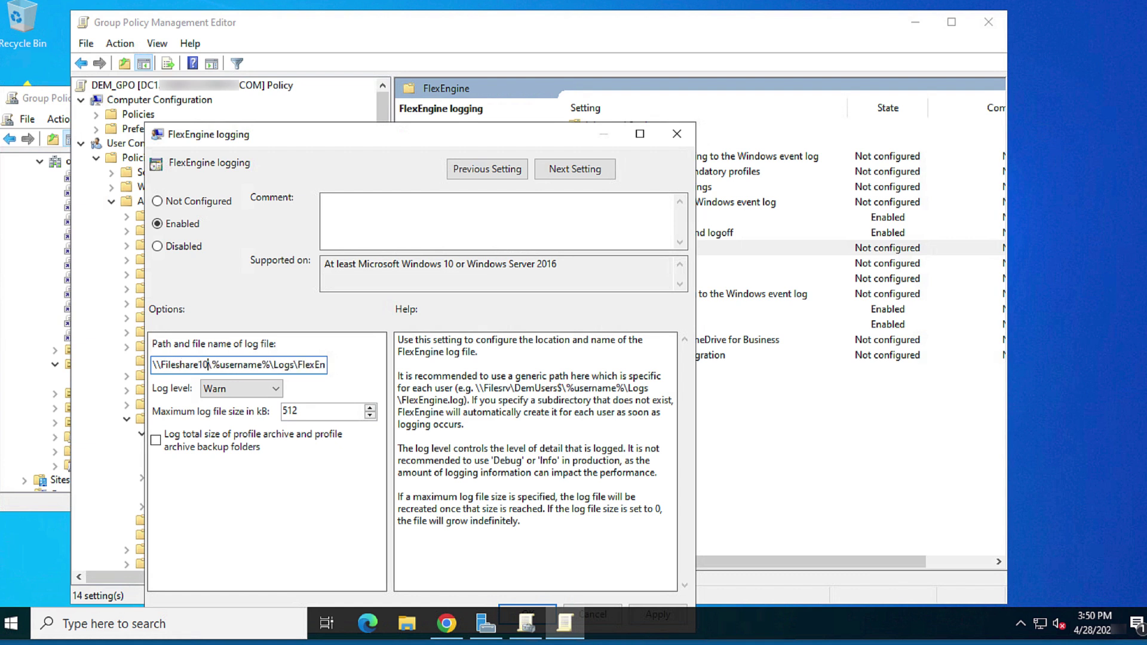
text(\DEM_Users)
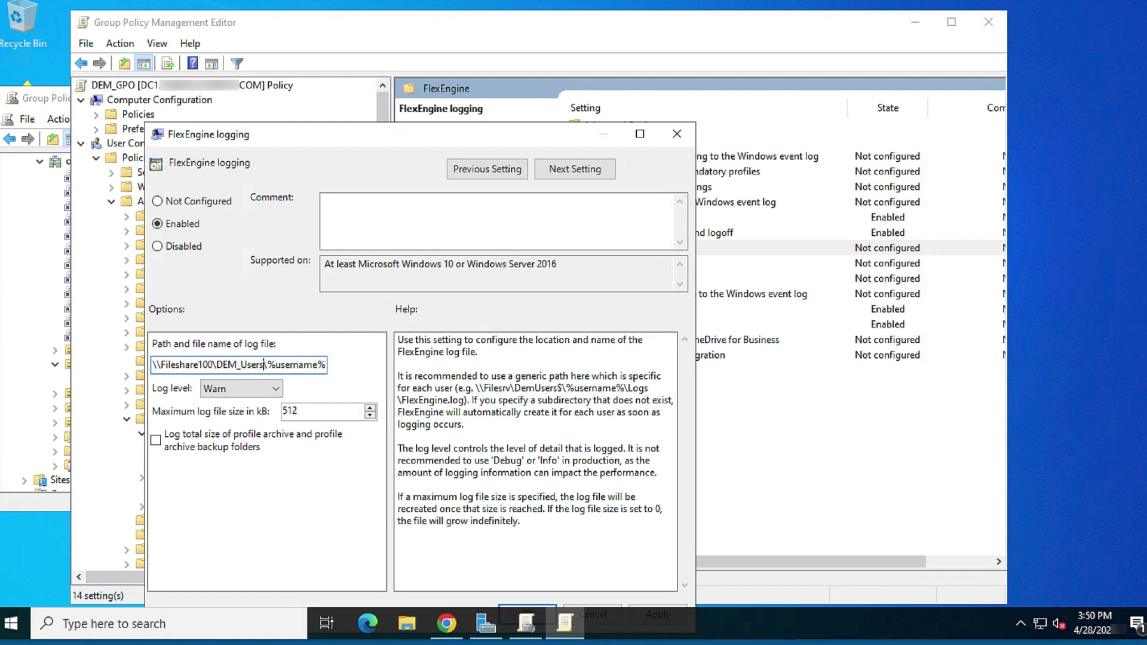
text(_Profiles)
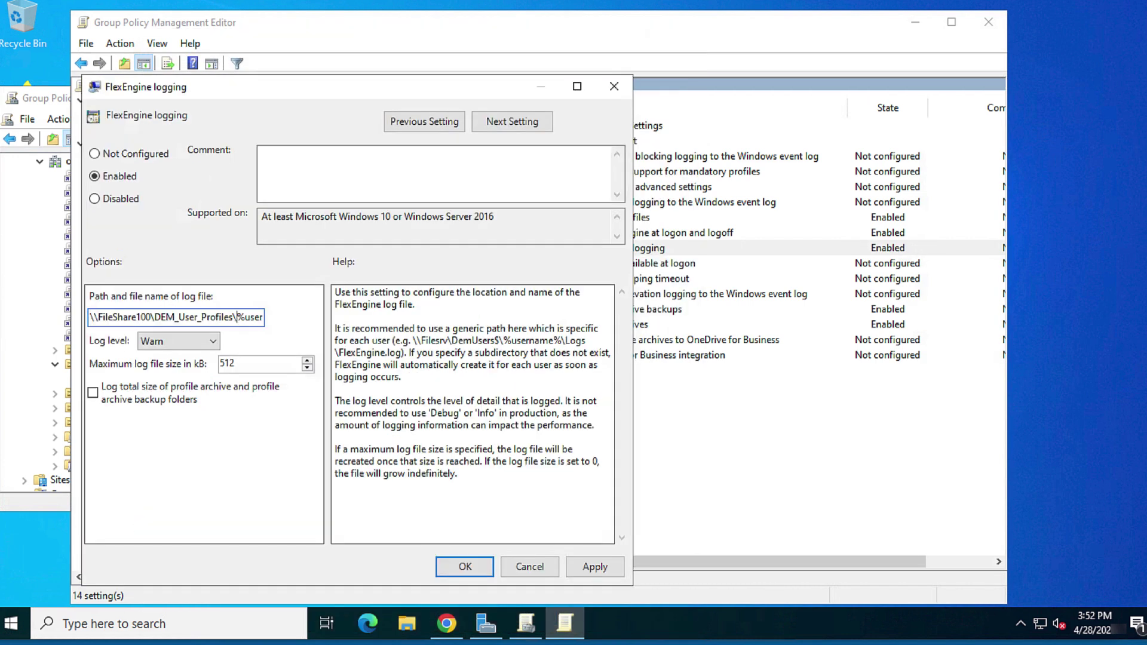
key(Right)
key(Right)
key(Right)
key(Right)
key(Right)
key(Right)
key(Right)
key(Right)
key(Right)
key(Right)
key(Right)
key(Right)
key(Right)
key(Right)
key(Right)
key(Right)
key(Right)
key(Right)
key(Right)
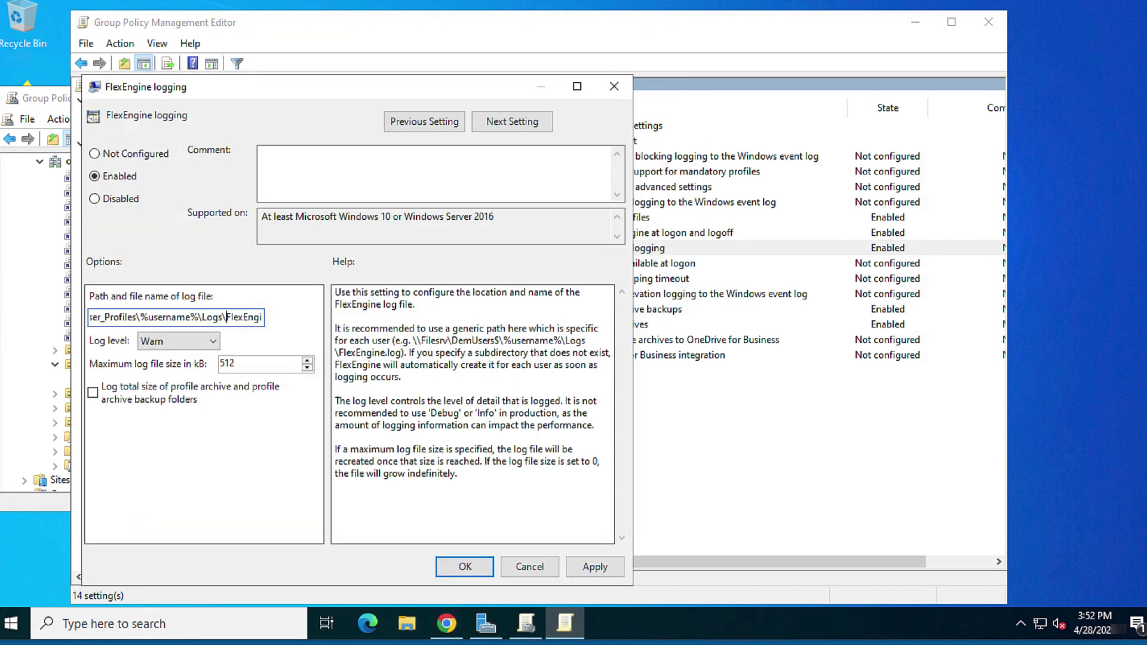
key(Right)
key(Right)
key(Right)
key(Right)
key(Right)
key(Right)
key(Right)
key(Right)
key(Right)
key(Right)
key(Right)
key(Right)
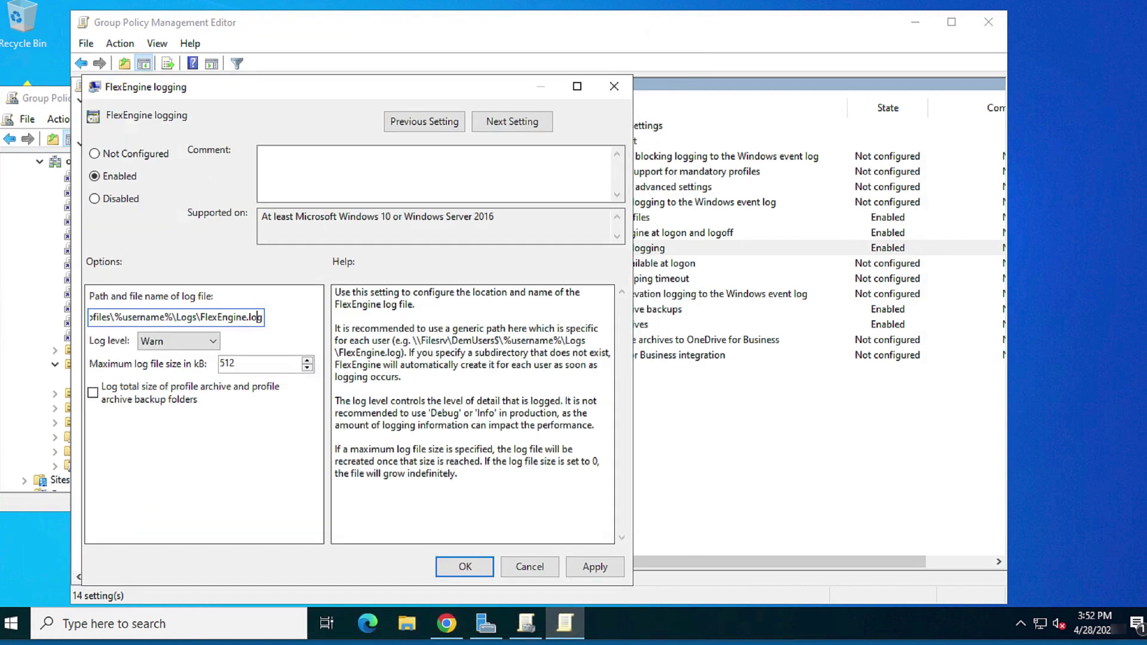